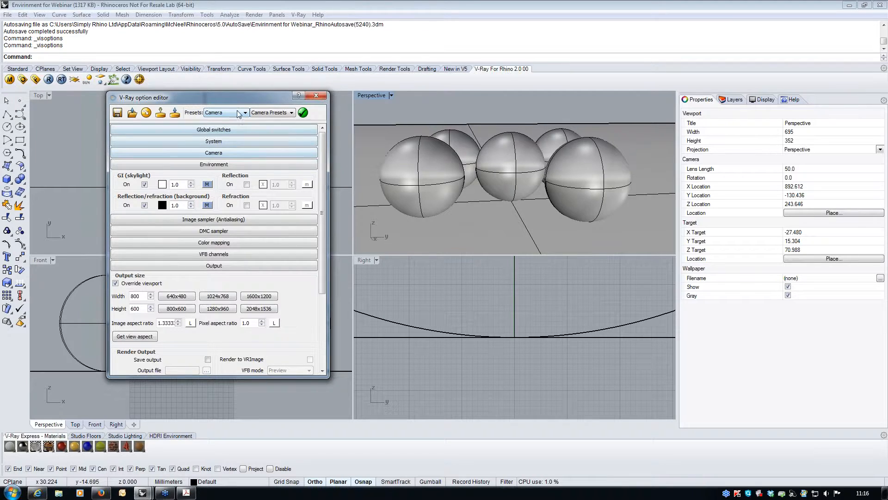
- Restore the default V-Ray render options and expand the output size settings
left_click(147, 113)
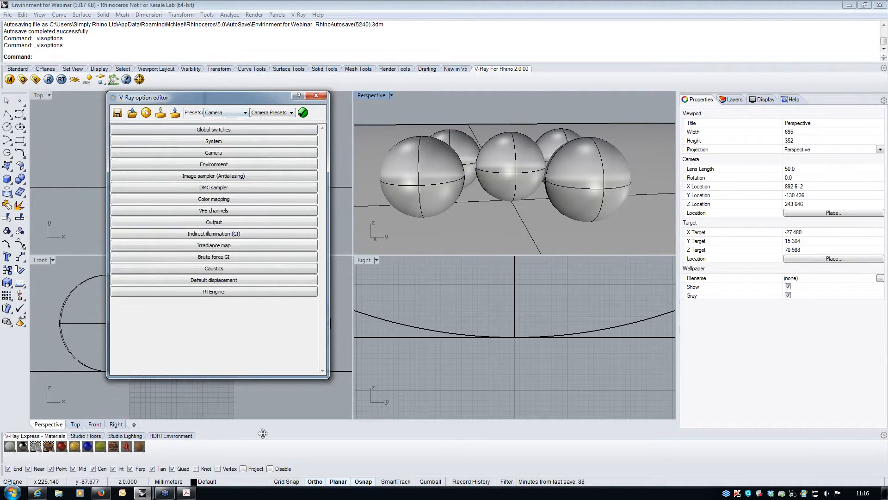
left_click(224, 222)
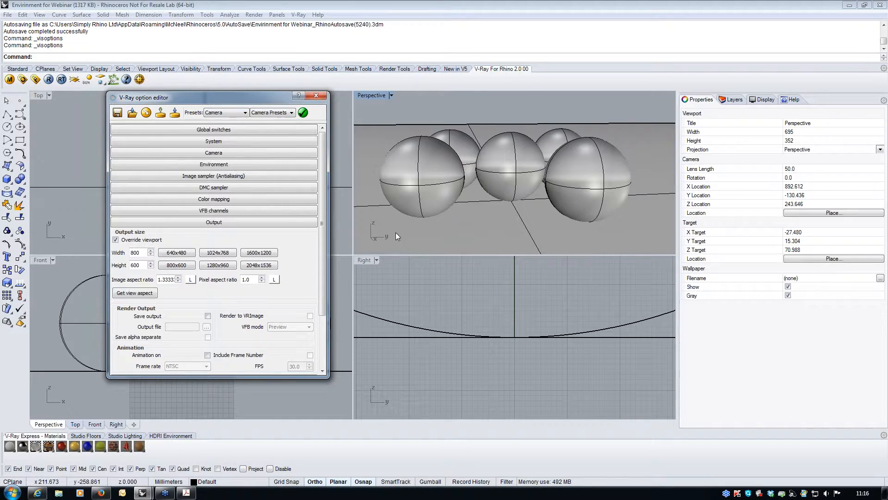
left_click(383, 230)
left_click(251, 95)
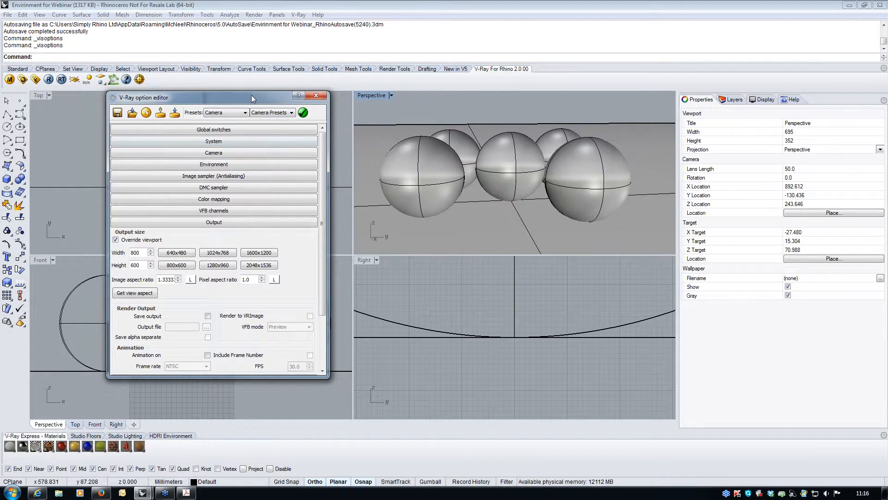
- With the viewport override on, match the output to the view aspect, lock that ratio and set the width to 1000
left_click(116, 239)
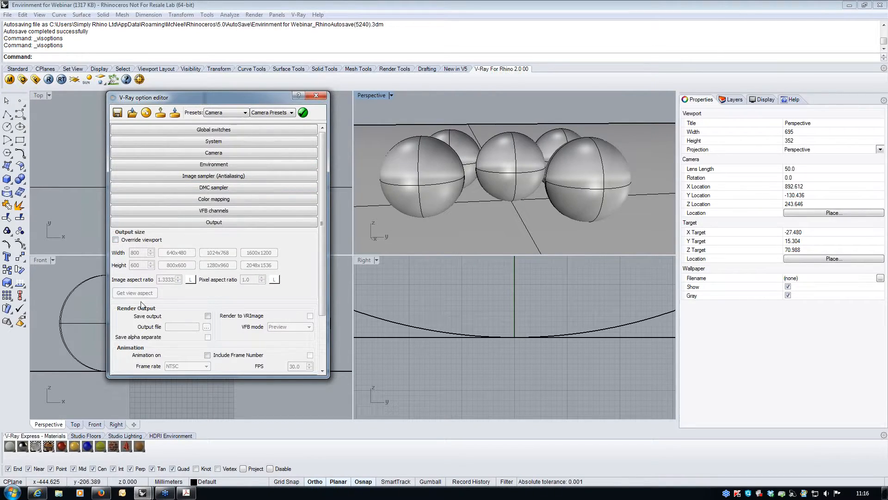
left_click(116, 240)
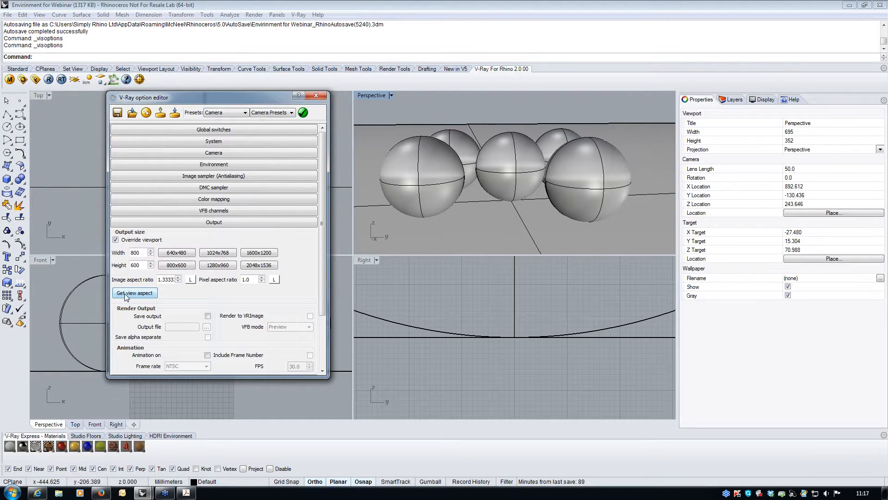
left_click(143, 295)
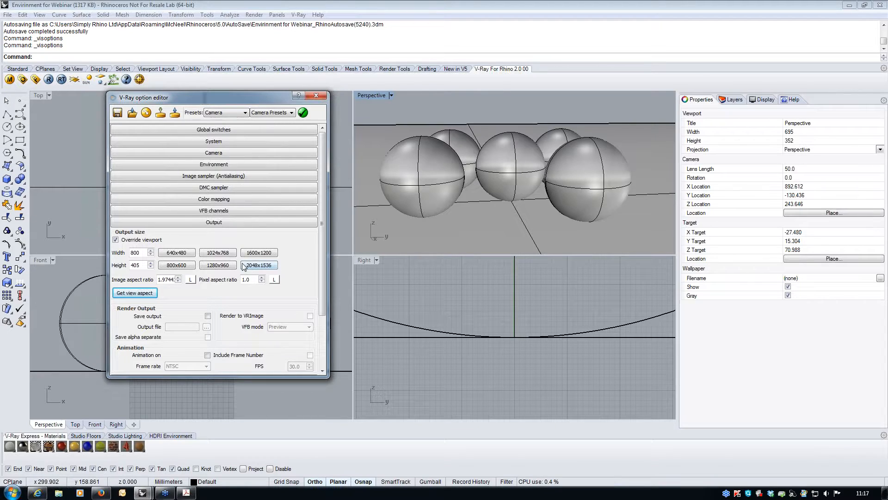
left_click(191, 280)
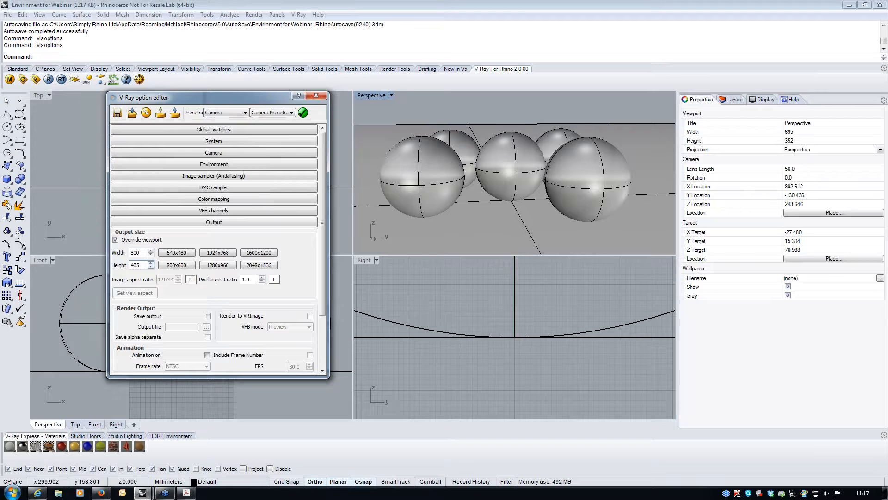
left_click_drag(141, 252, 104, 254)
type("1000")
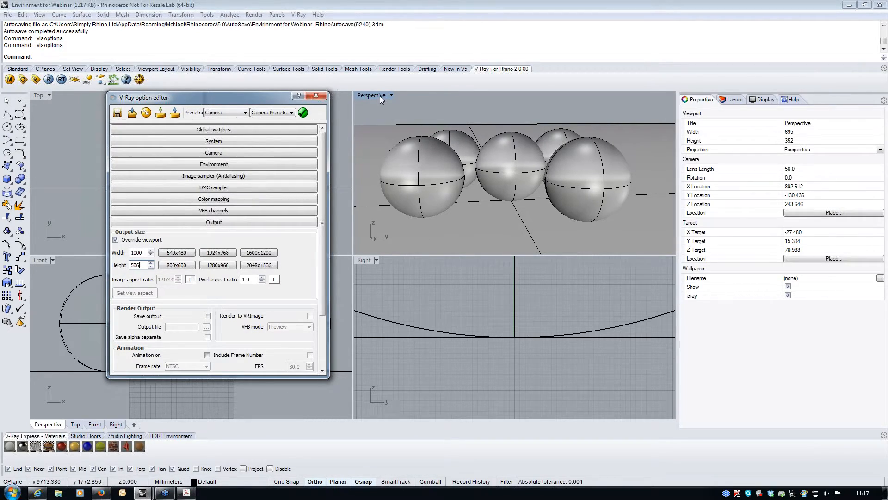
- Expand the environment settings, run a test render of the Perspective view and close the frame buffer
left_click(234, 165)
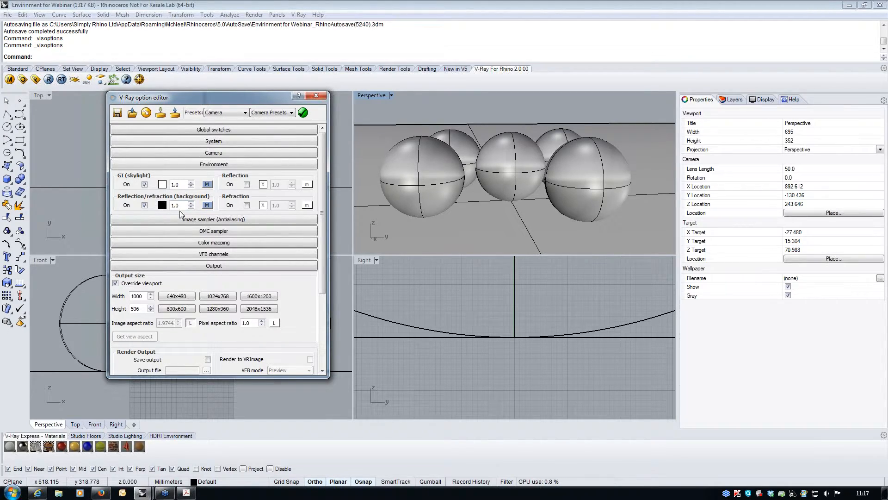
left_click(372, 94)
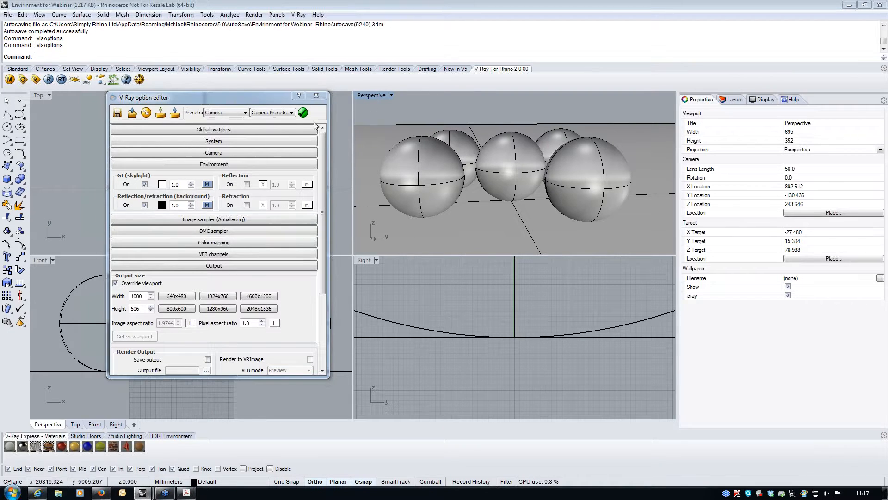
left_click(48, 80)
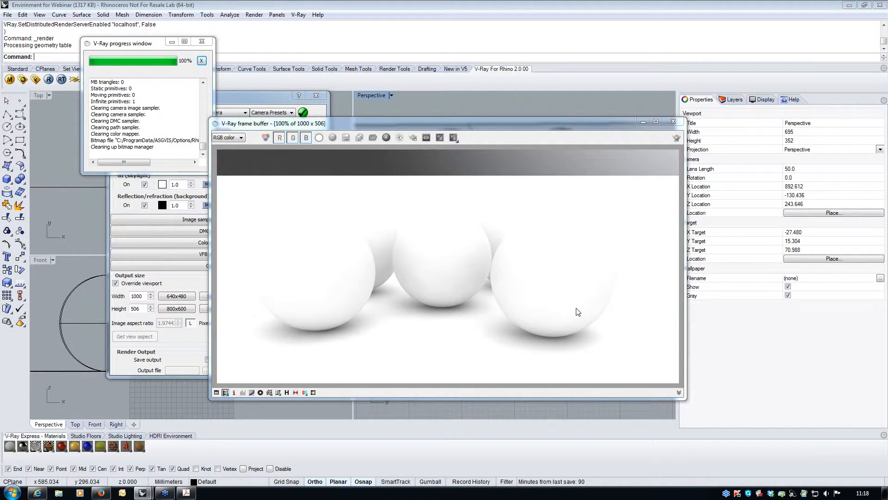
left_click(677, 124)
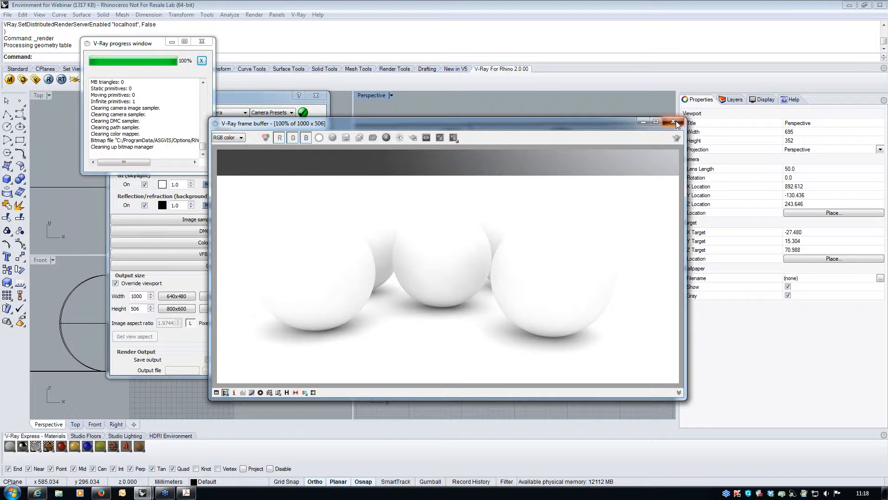
left_click(673, 121)
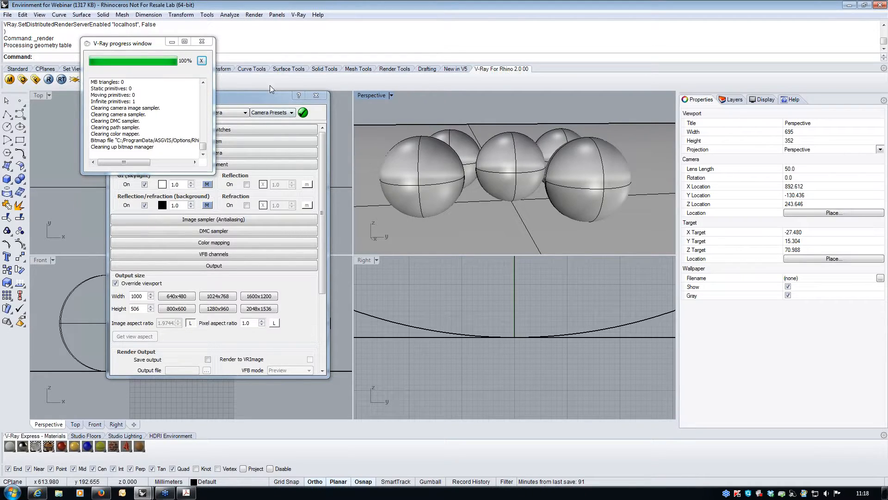
- Remove the bitmap from the GI skylight by setting its texture type to None
left_click_drag(271, 97, 261, 125)
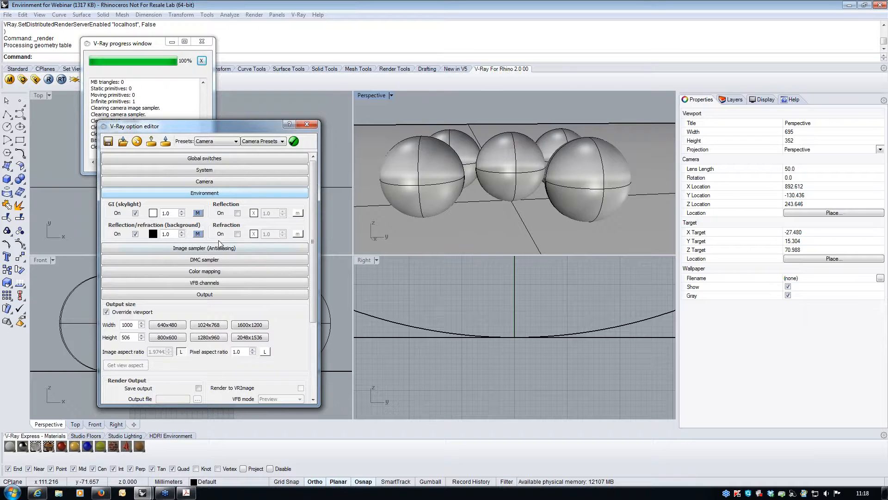
left_click(197, 213)
left_click(303, 231)
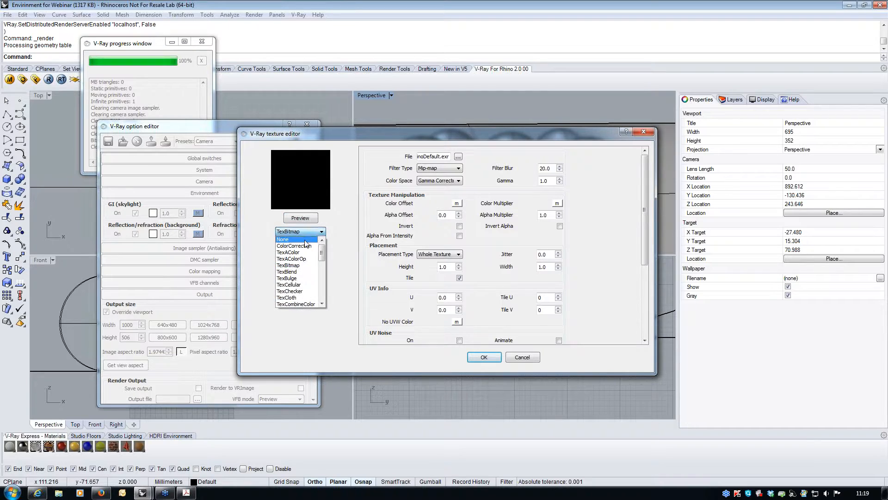
left_click(304, 240)
left_click(485, 357)
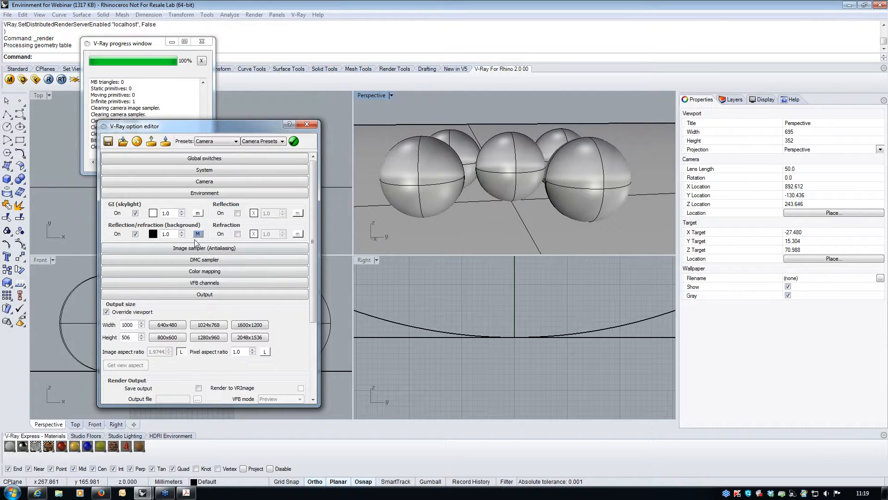
- Remove the bitmap from the reflection/refraction background by setting its texture type to None
left_click(200, 234)
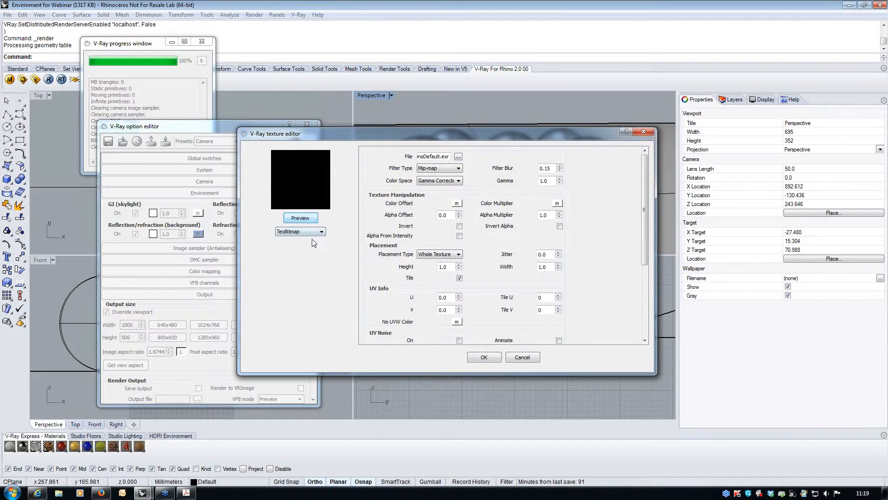
left_click(300, 231)
left_click(303, 239)
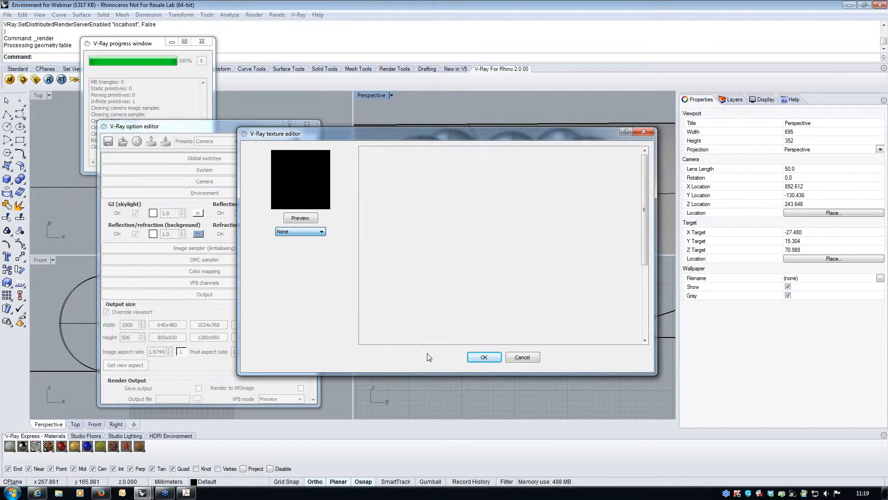
left_click(489, 357)
- Render the Perspective view again without the environment bitmaps, and close the frame buffer after checking the result
left_click_drag(249, 126, 231, 110)
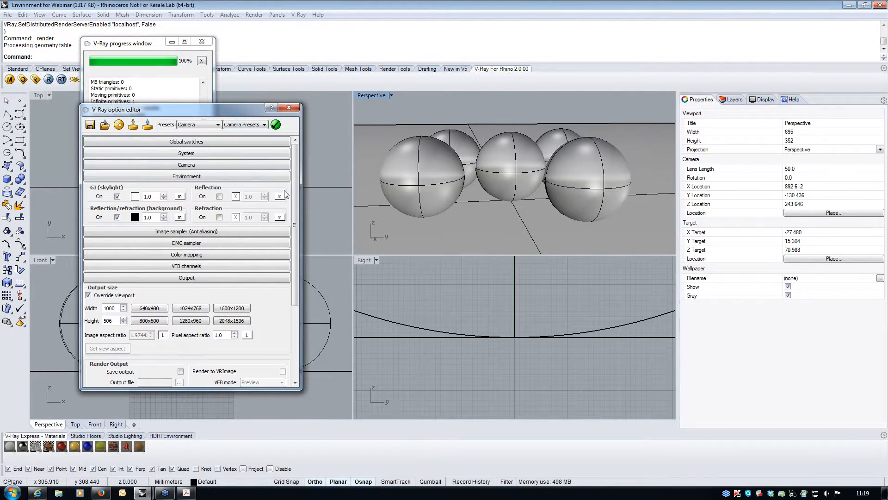
left_click(380, 95)
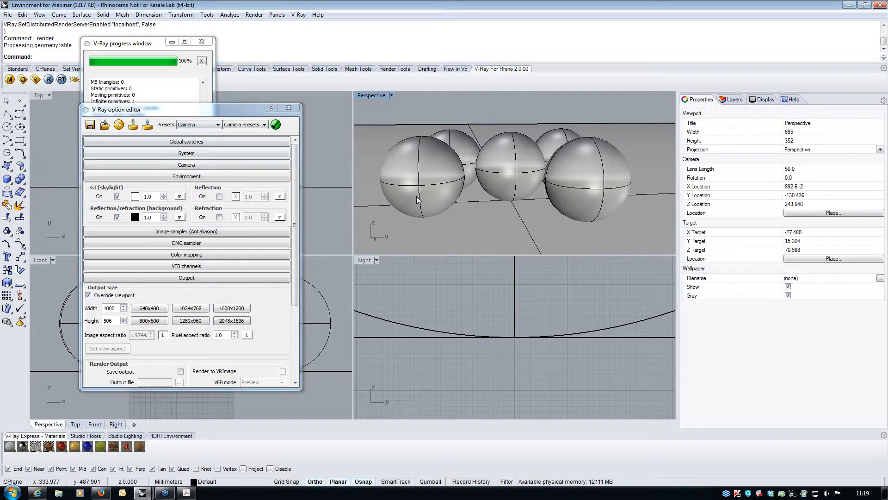
left_click(48, 80)
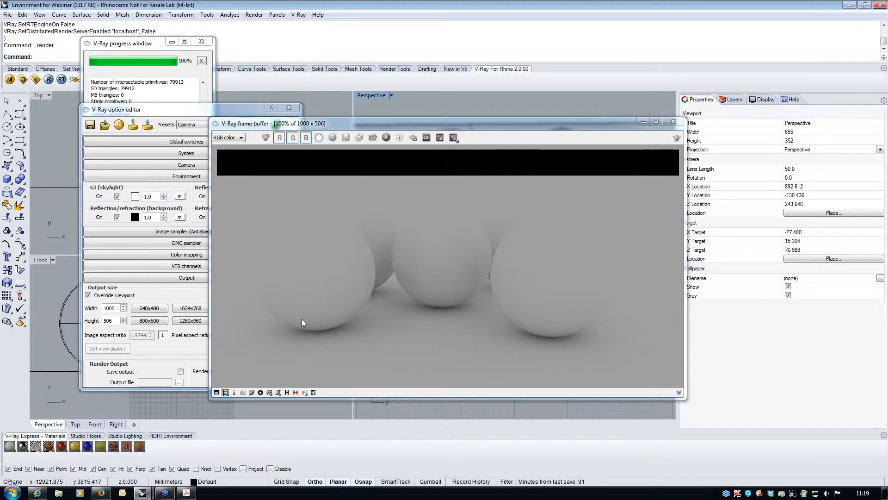
left_click(673, 122)
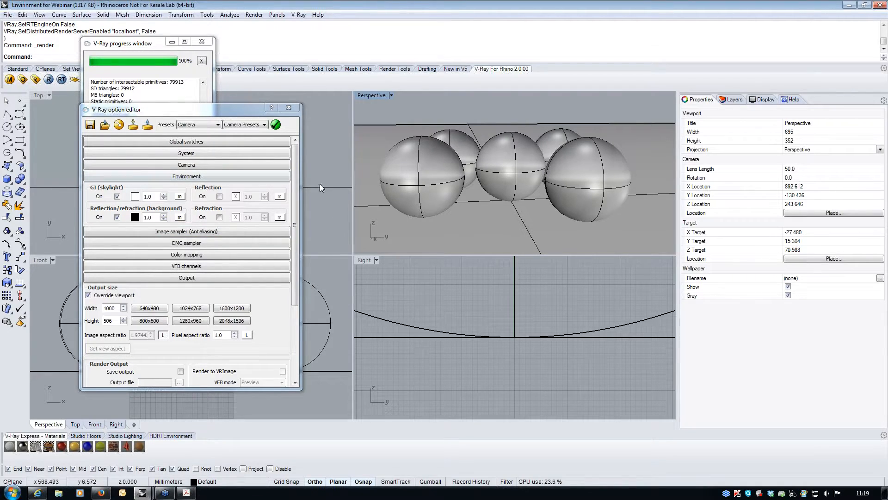
- Open the V-Ray material editor, place it clear of the Perspective view and close the option editor
left_click(10, 80)
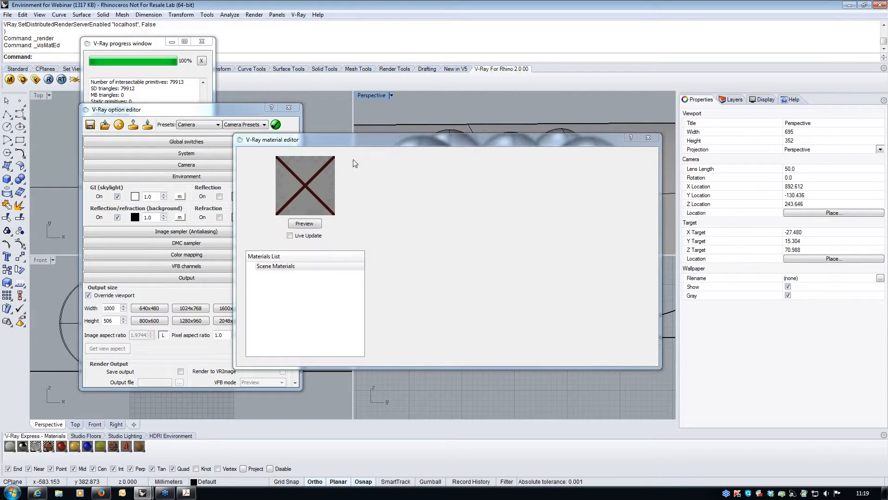
left_click_drag(370, 140, 317, 126)
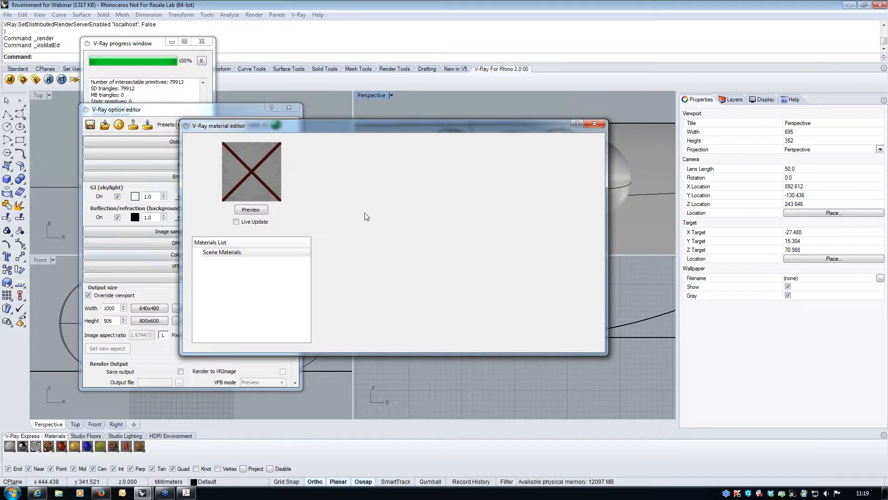
left_click_drag(370, 126, 491, 248)
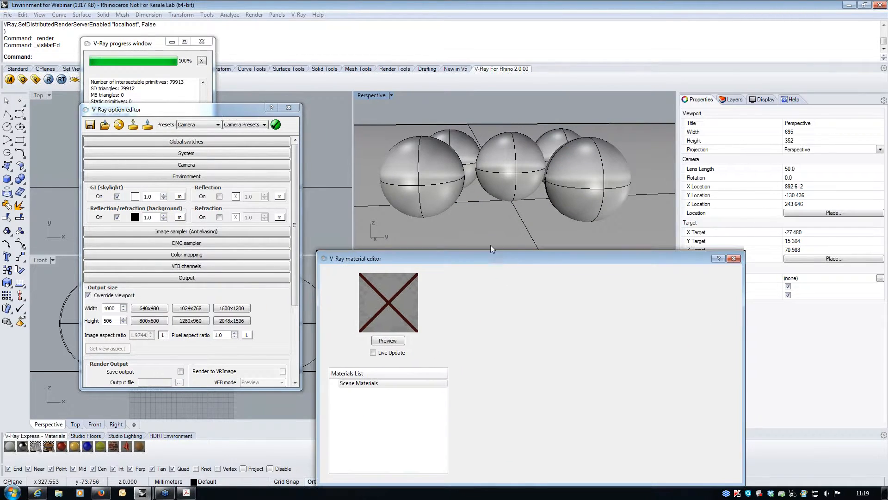
left_click(291, 108)
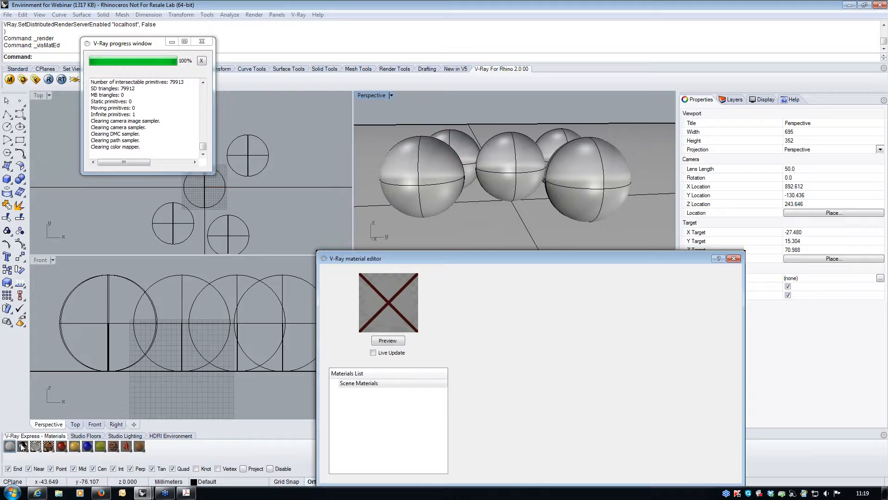
- Select all five spheres in the Front view, apply the glossy blue plastic material to them and deselect them
right_click_drag(191, 321, 182, 336)
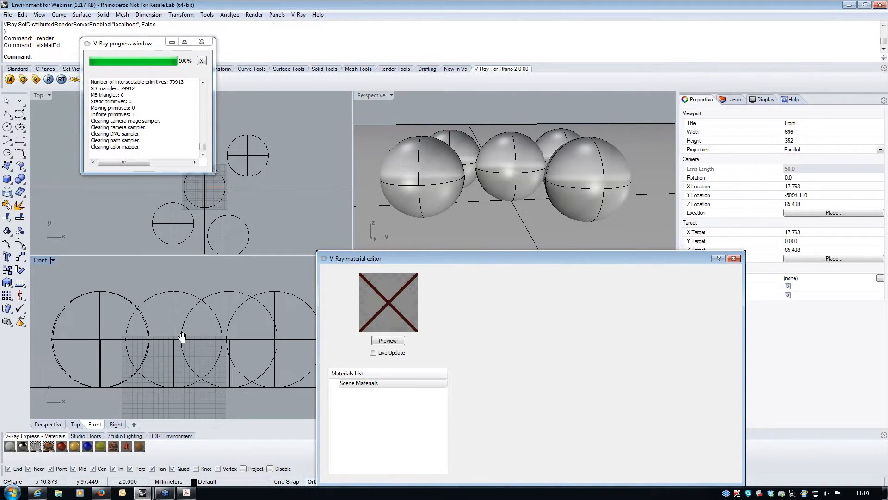
scroll(191, 324, "down", 2)
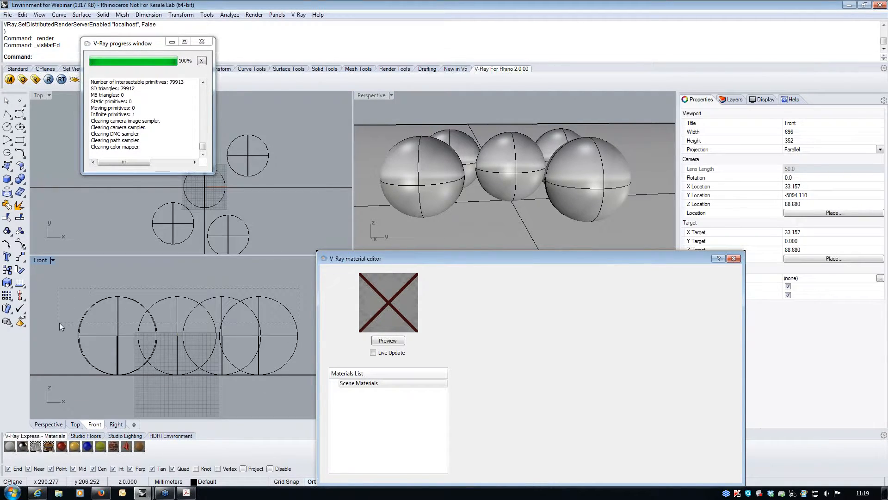
left_click_drag(59, 323, 59, 323)
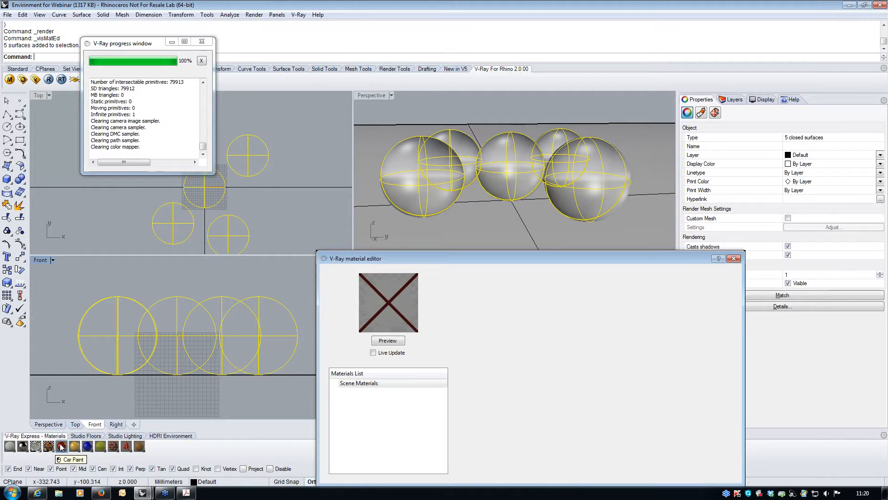
left_click(87, 446)
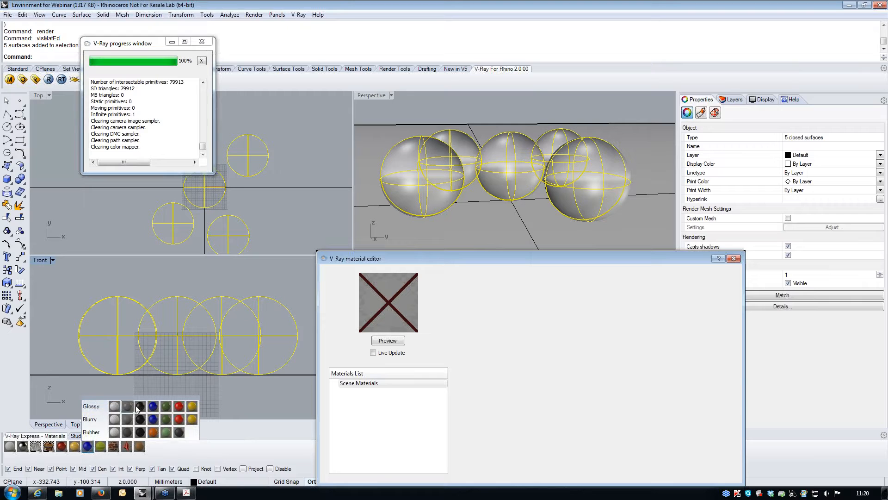
left_click(153, 407)
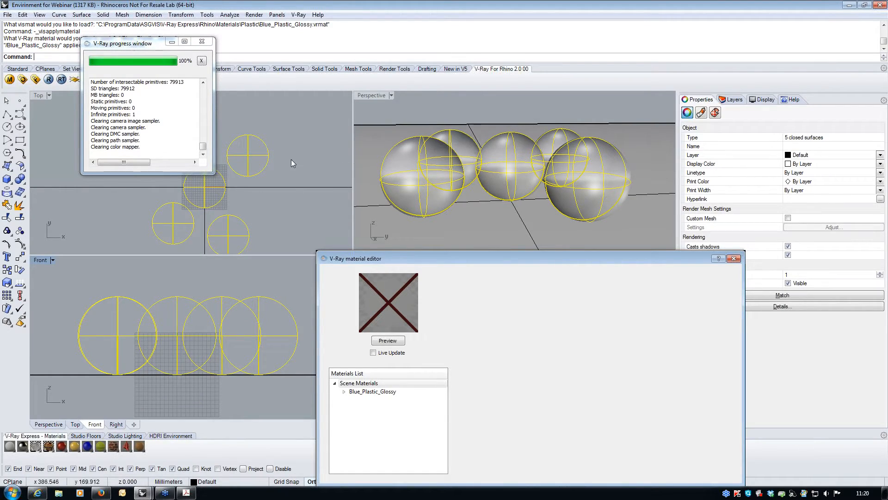
left_click(297, 215)
- Switch the Perspective viewport to Rendered display, render the blue spheres and close the frame buffer
left_click(391, 96)
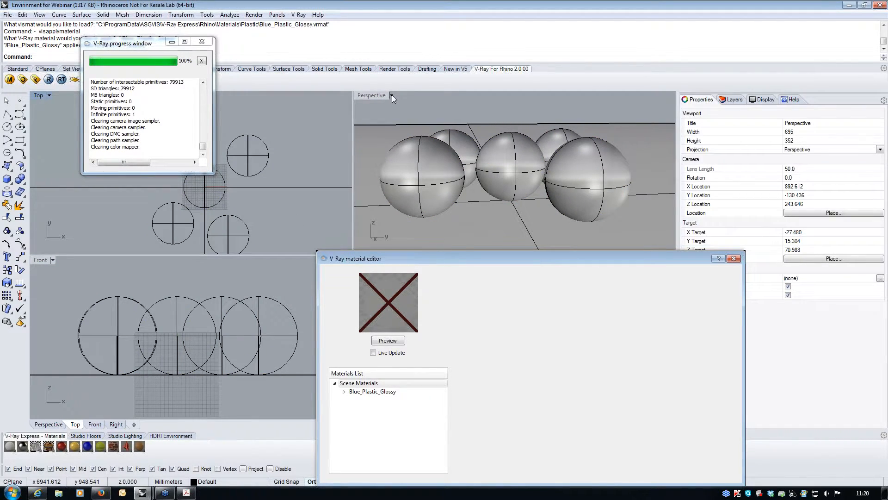
left_click(390, 139)
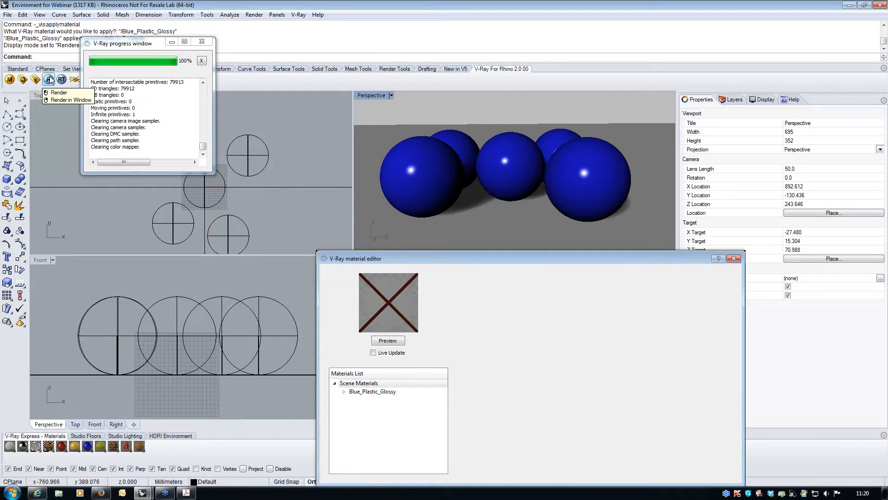
left_click(50, 80)
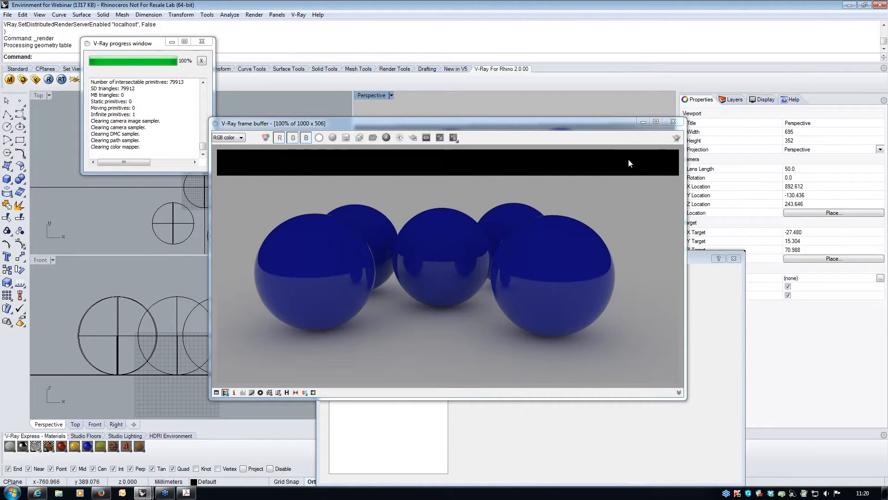
left_click(672, 122)
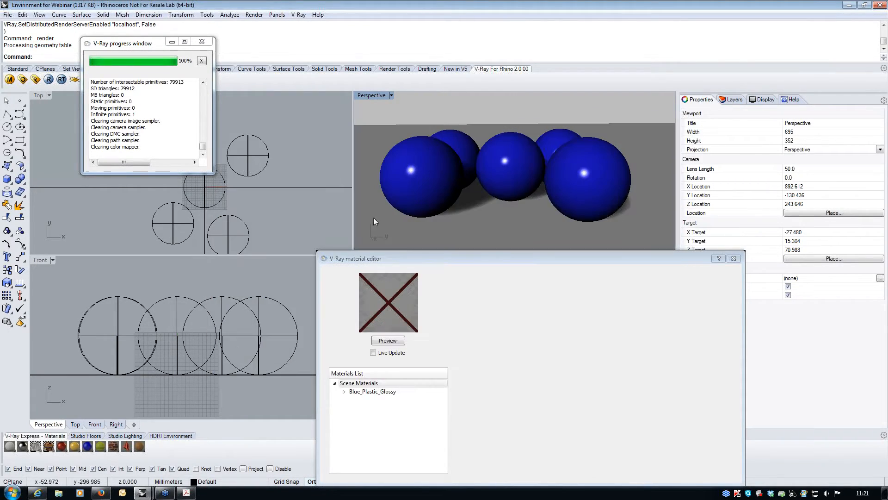
- Open the V-Ray option editor, close the material editor and load McNeel Europe office_sm.hdr as a TexBitmap for the reflection/refraction background
left_click(22, 79)
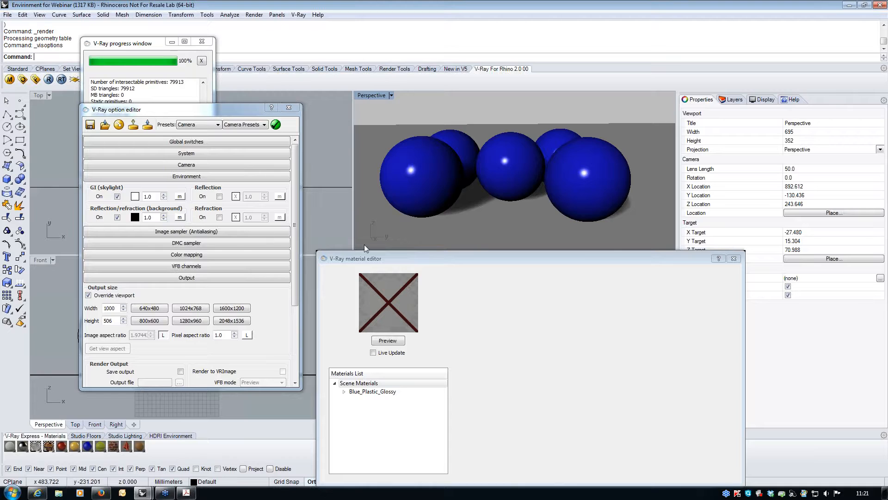
left_click(735, 258)
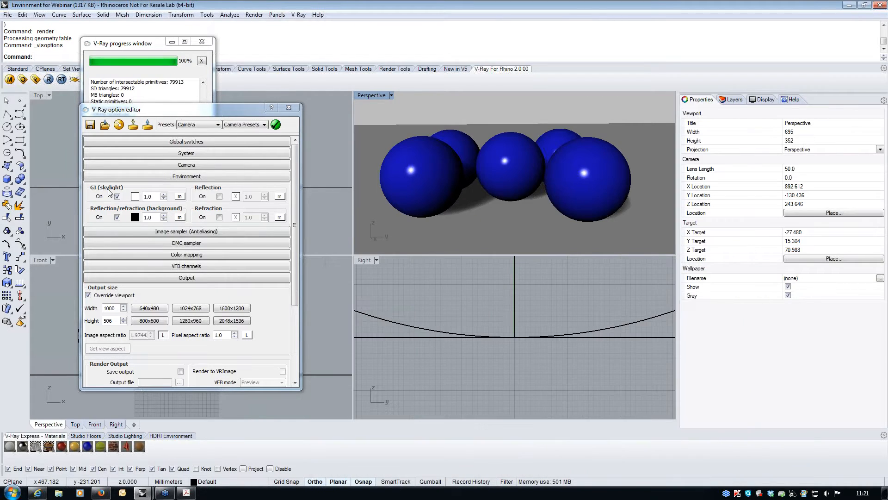
left_click(179, 218)
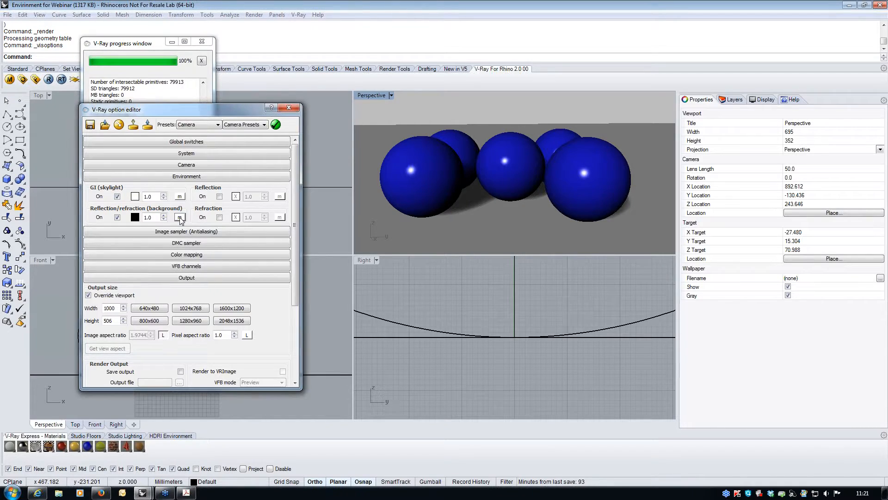
left_click(312, 231)
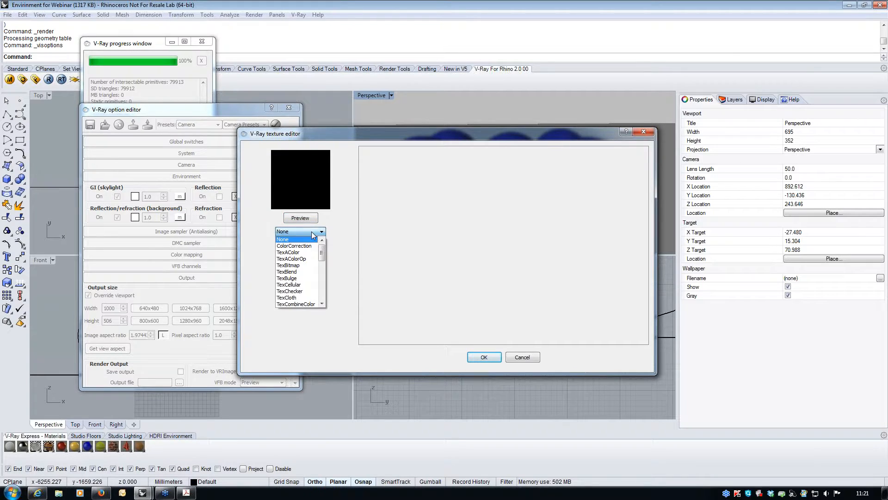
left_click(293, 265)
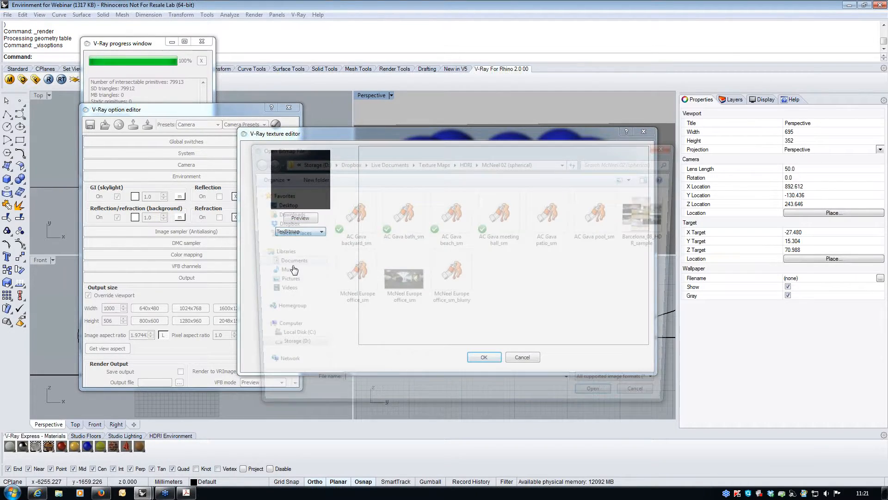
left_click(350, 284)
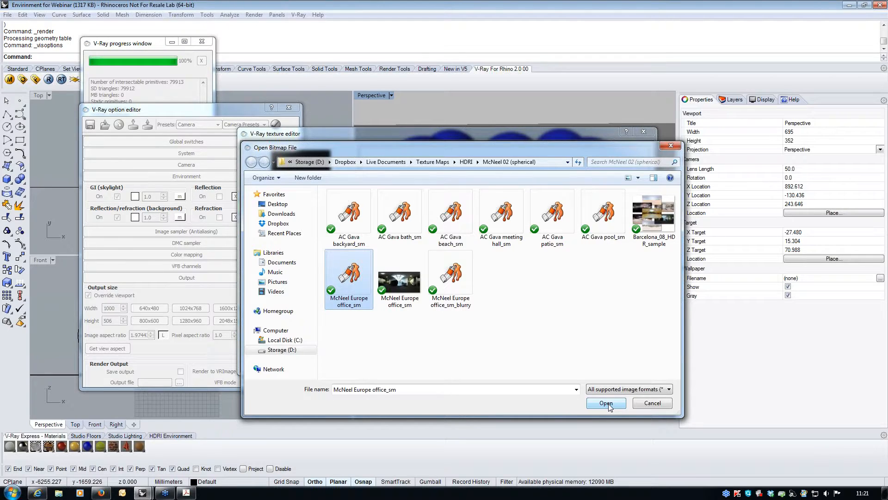
left_click(400, 282)
left_click(606, 403)
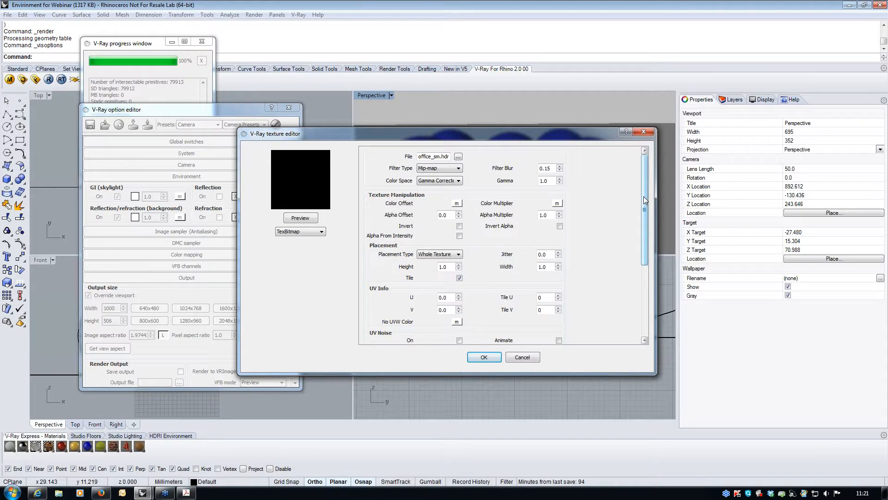
- Map the background bitmap with UVWGenEnvironment and Spherical mapping, update its preview and accept the texture
left_click_drag(643, 196, 644, 276)
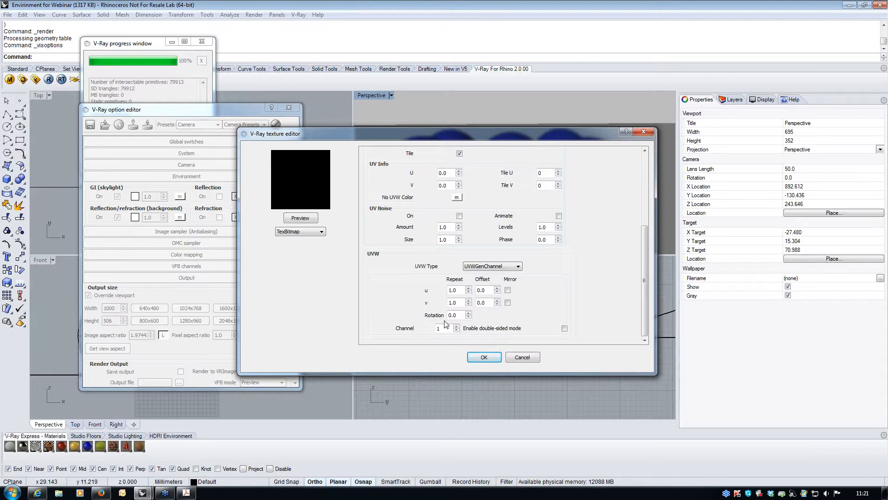
left_click(506, 268)
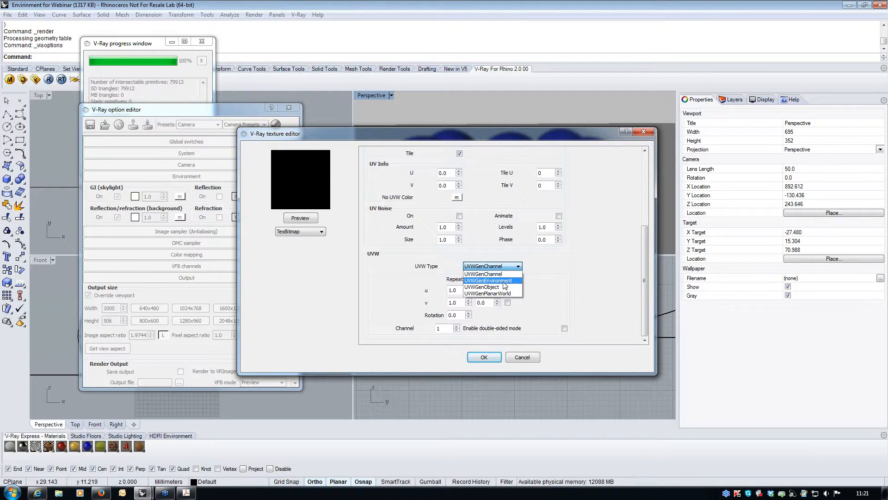
left_click(505, 280)
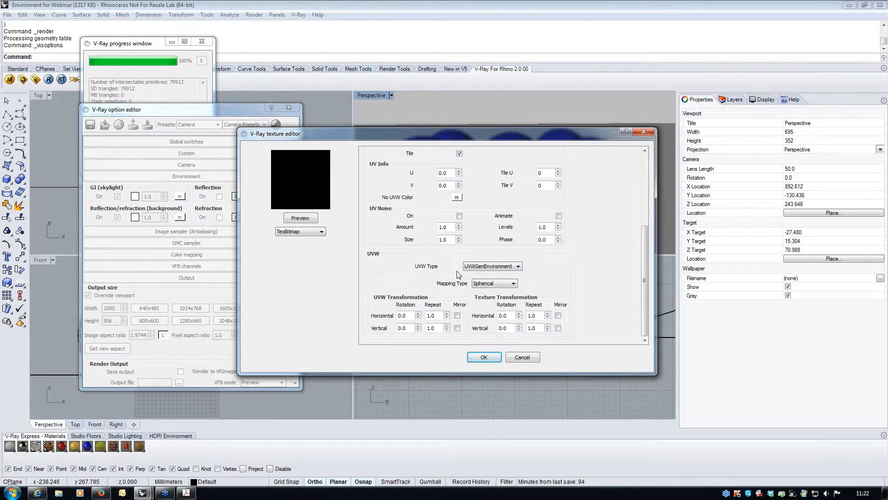
left_click(309, 219)
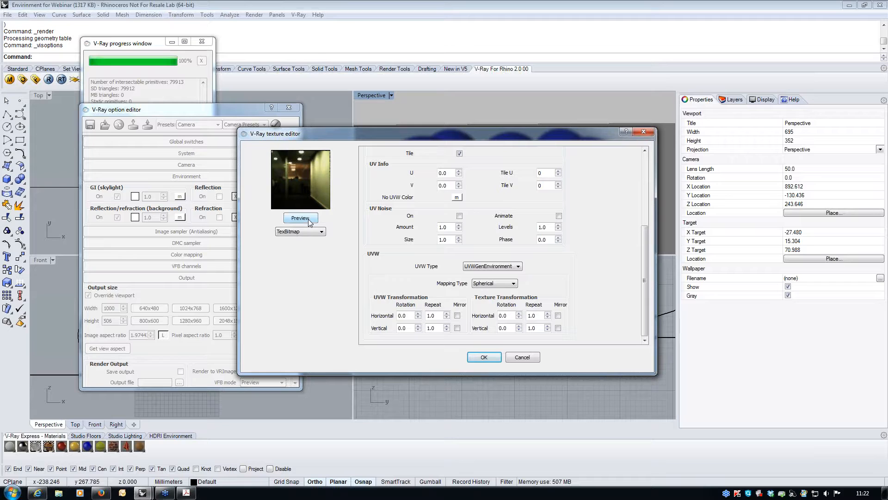
left_click(483, 356)
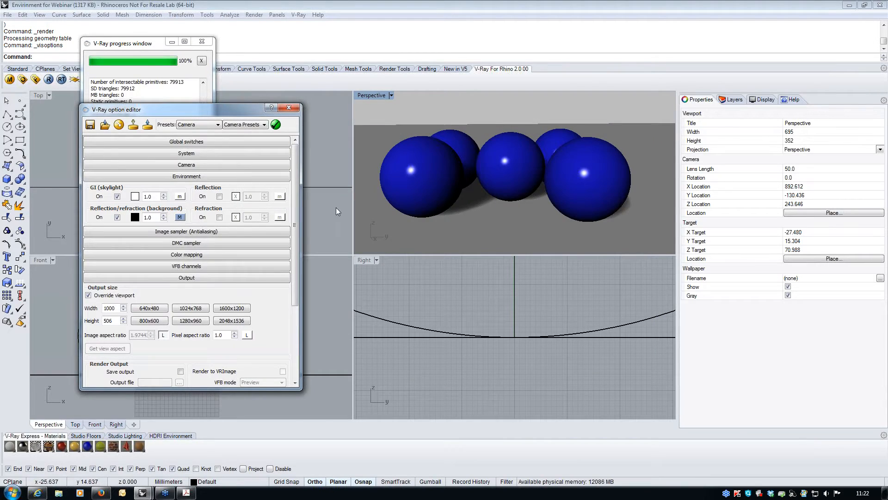
- Render the Perspective view with the office HDR background and close the frame buffer
left_click(49, 80)
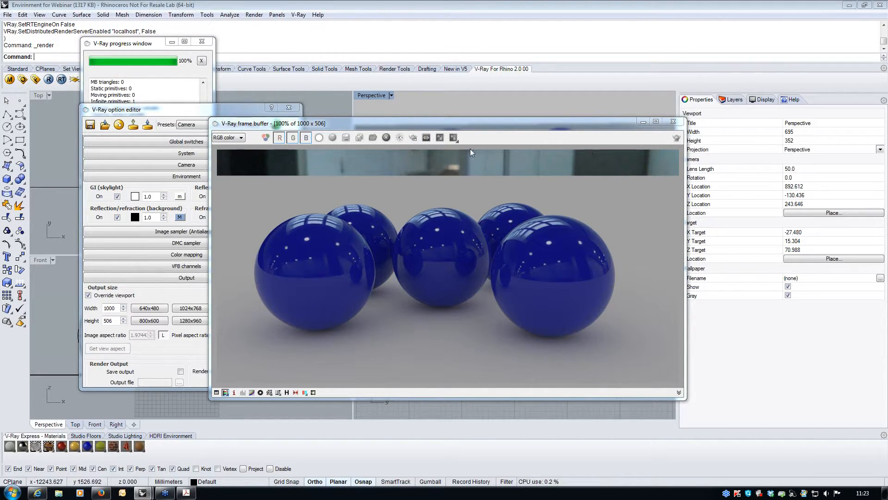
left_click(673, 121)
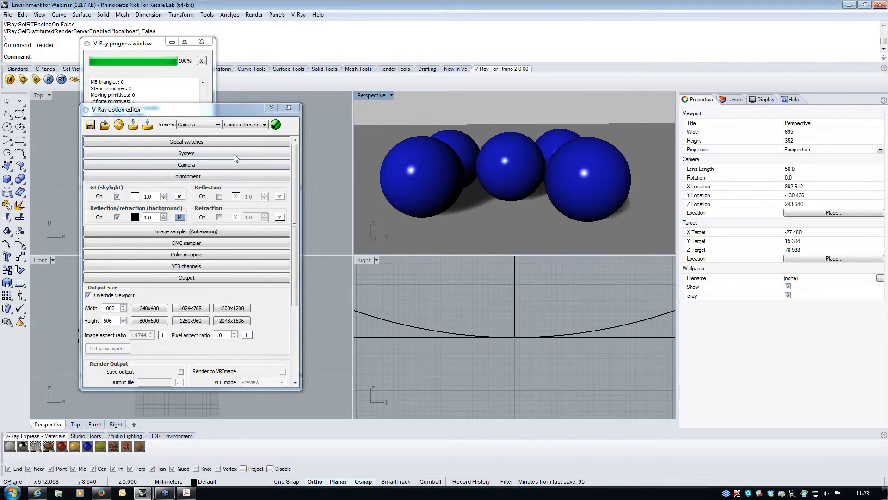
- Enable the environment's separate Reflection slot and load McNeel Europe office_sm.hdr into it as a TexBitmap
left_click(219, 196)
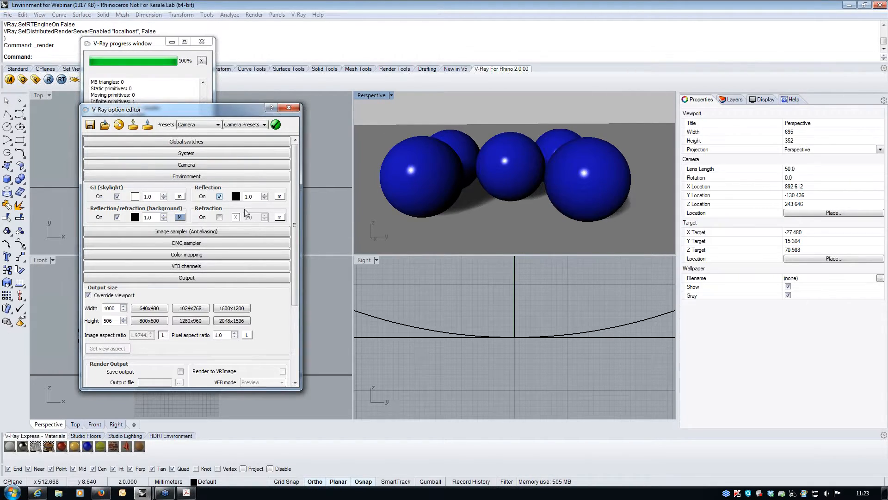
left_click(279, 197)
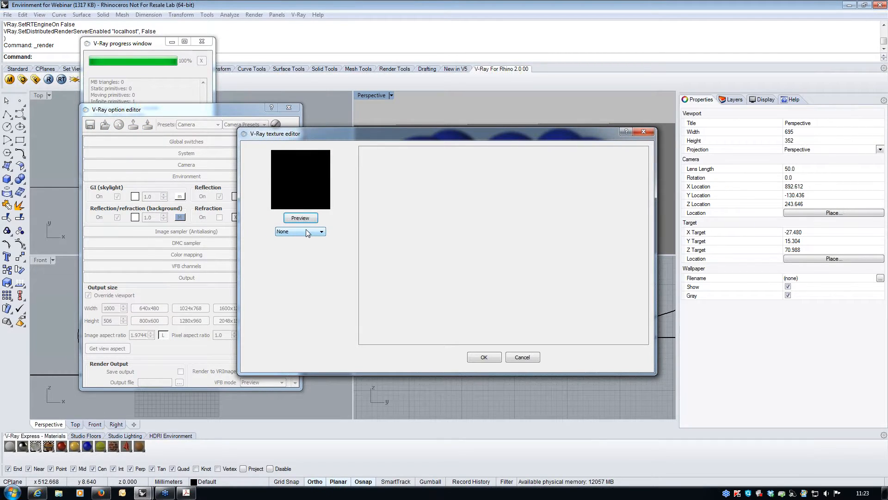
left_click(306, 232)
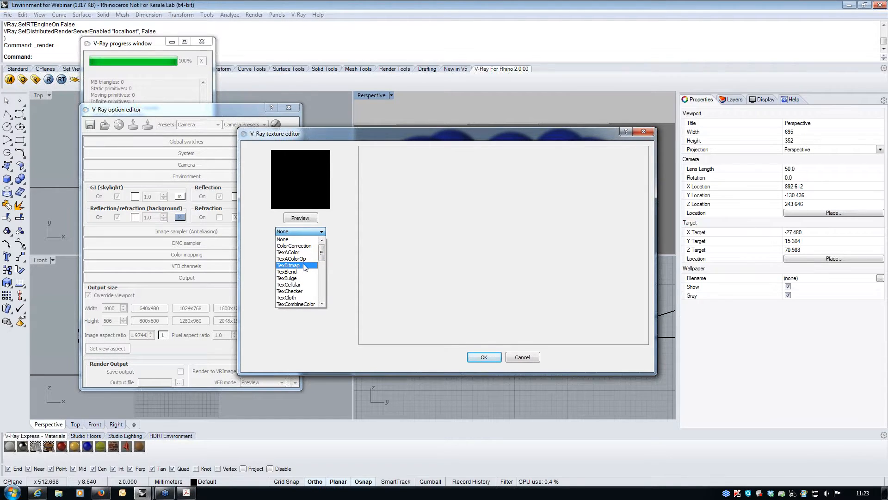
left_click(305, 265)
left_click(350, 277)
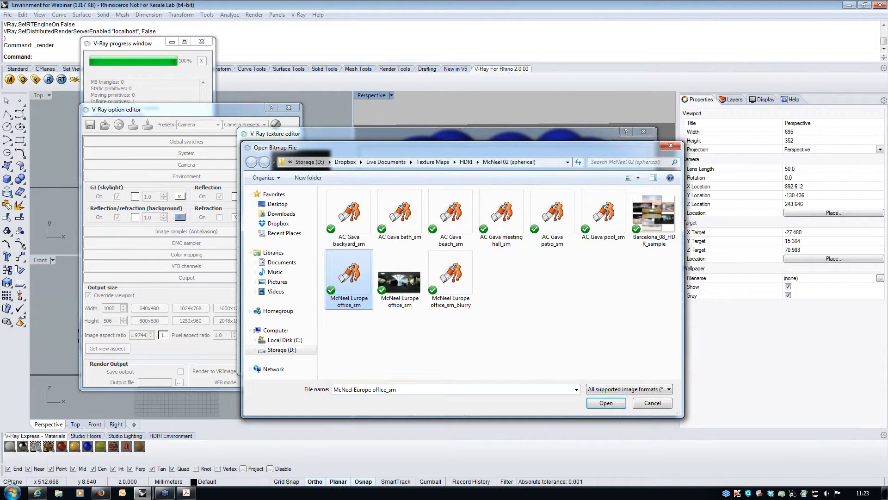
left_click(607, 403)
- Set the reflection bitmap's UVW type to UVWGenEnvironment with Spherical mapping, preview it and accept the texture
left_click_drag(642, 226, 644, 307)
left_click(492, 266)
left_click(492, 279)
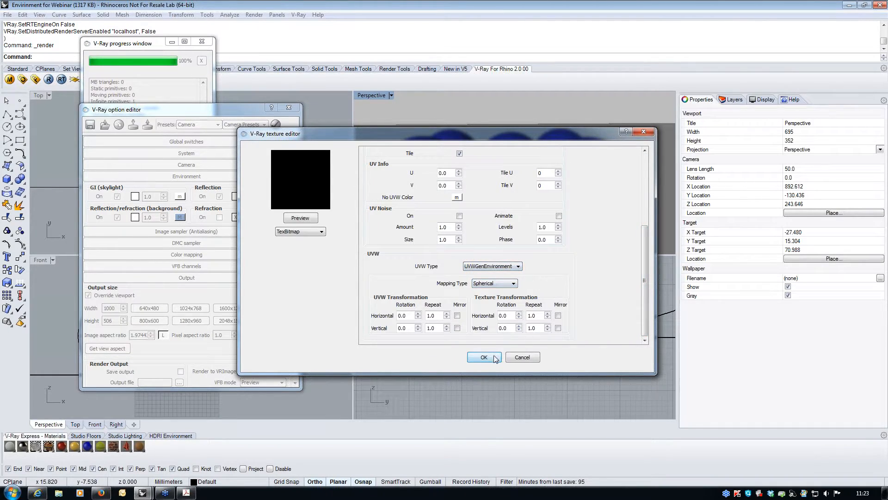
left_click(300, 218)
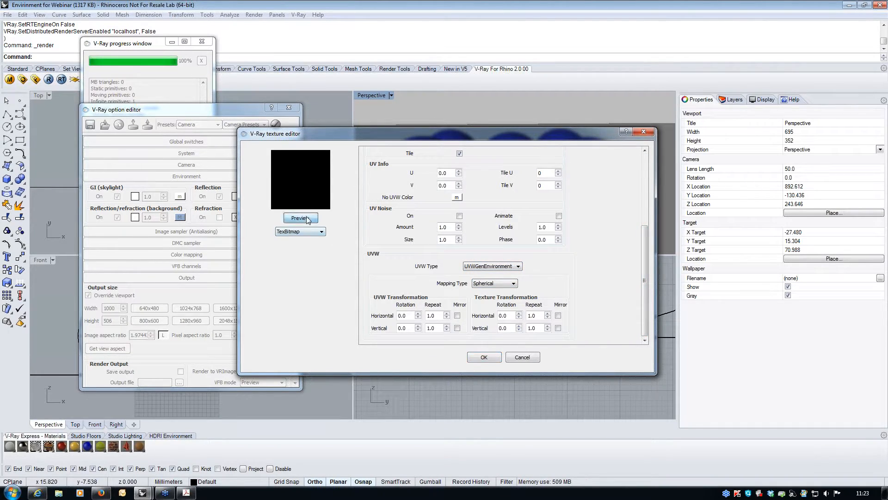
left_click(484, 355)
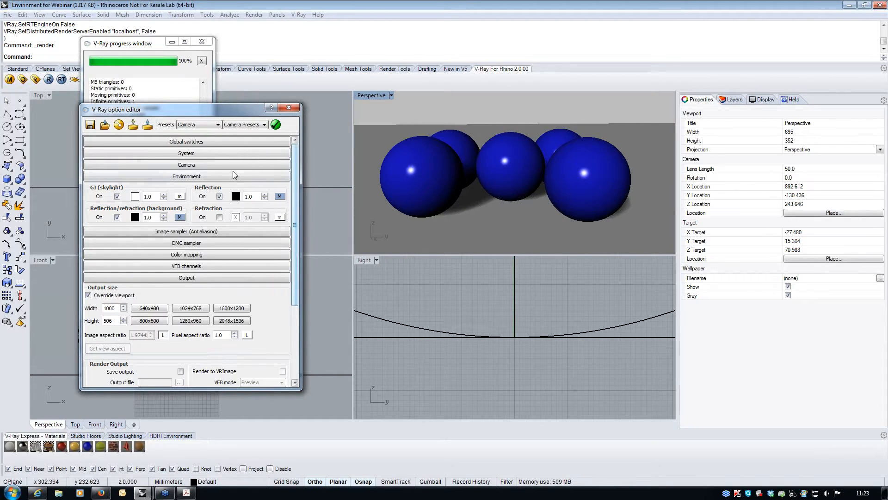
- Remove the bitmap from the reflection/refraction background by setting its texture type to None
left_click(180, 218)
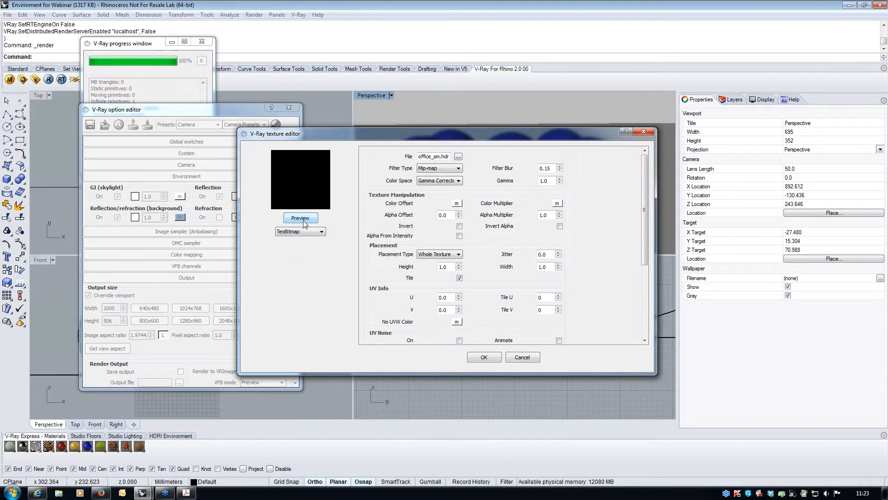
left_click(303, 231)
left_click(301, 241)
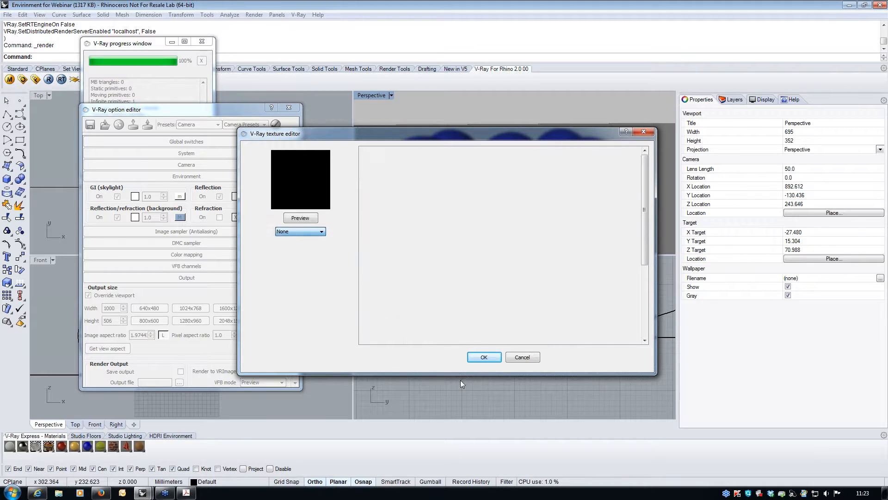
left_click(484, 357)
- Set the reflection/refraction background color to near-white, RGB 245, 245, 245
left_click(134, 217)
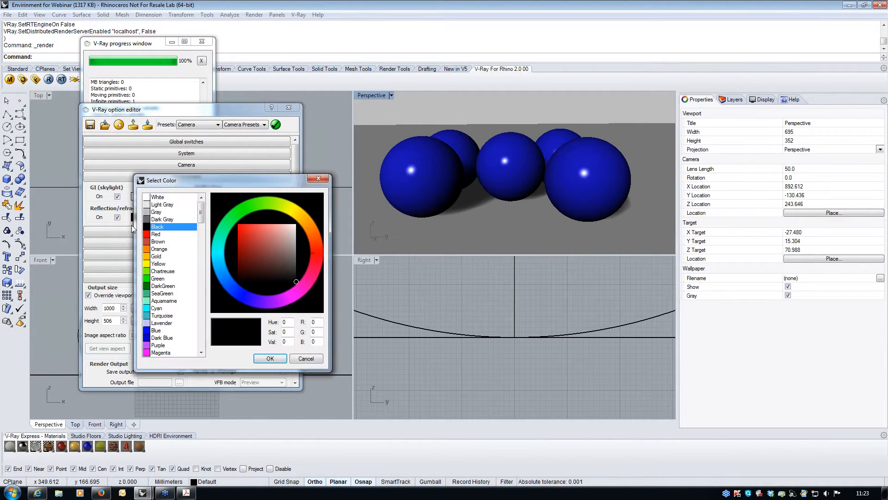
left_click(163, 198)
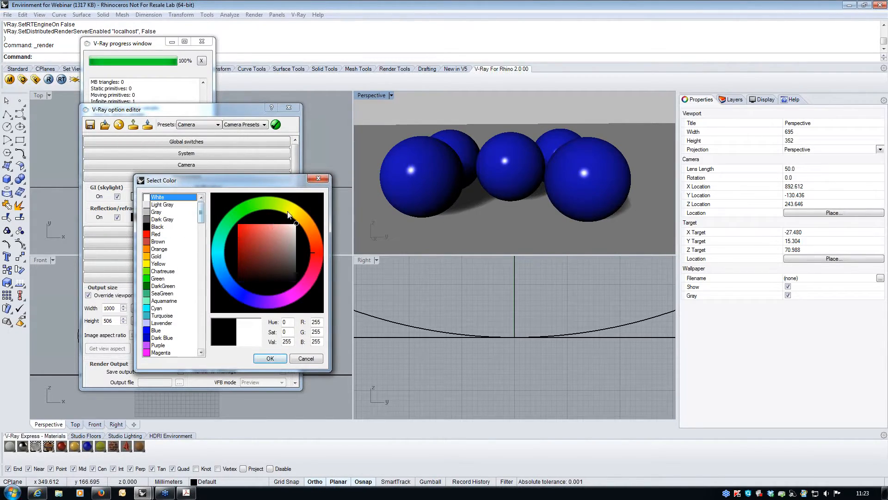
left_click_drag(296, 224, 296, 227)
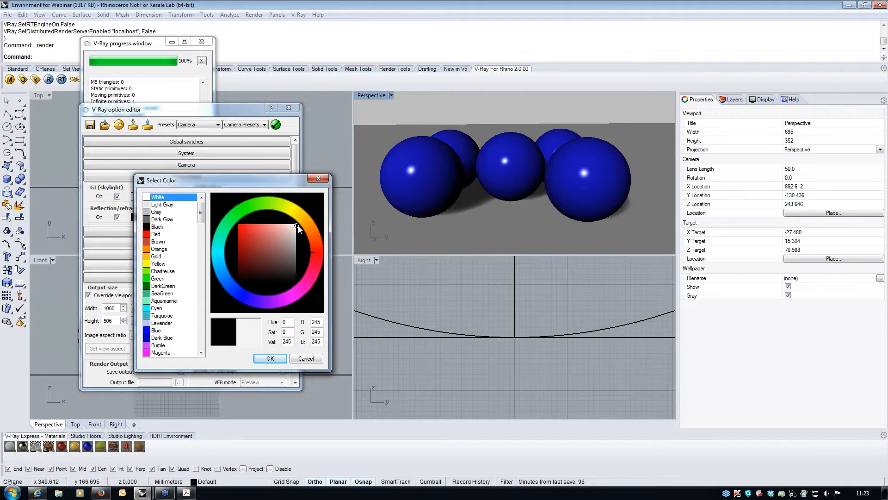
left_click(270, 358)
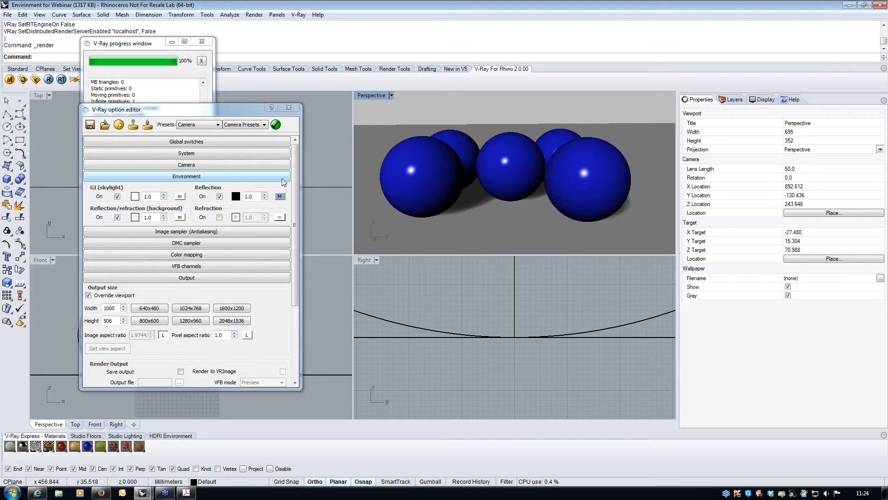
- Select the V-Ray infinite plane in the Right view and apply the glossy white plastic material to it
left_click(398, 337)
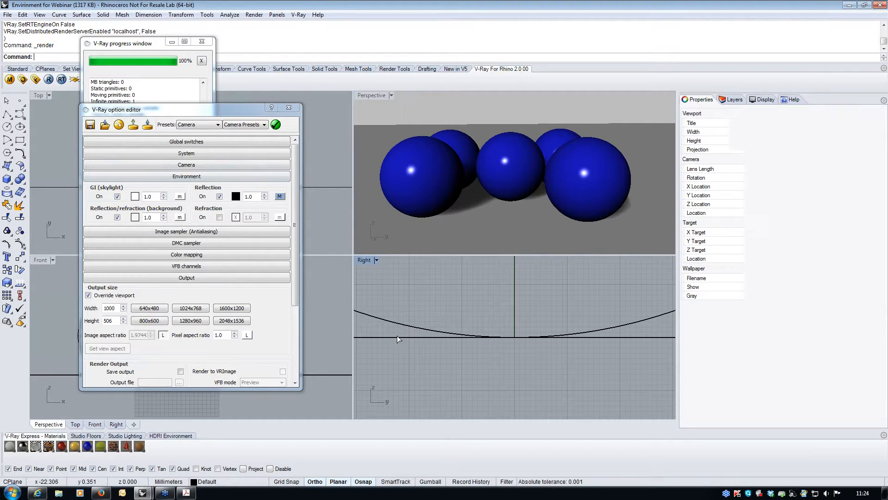
left_click(87, 448)
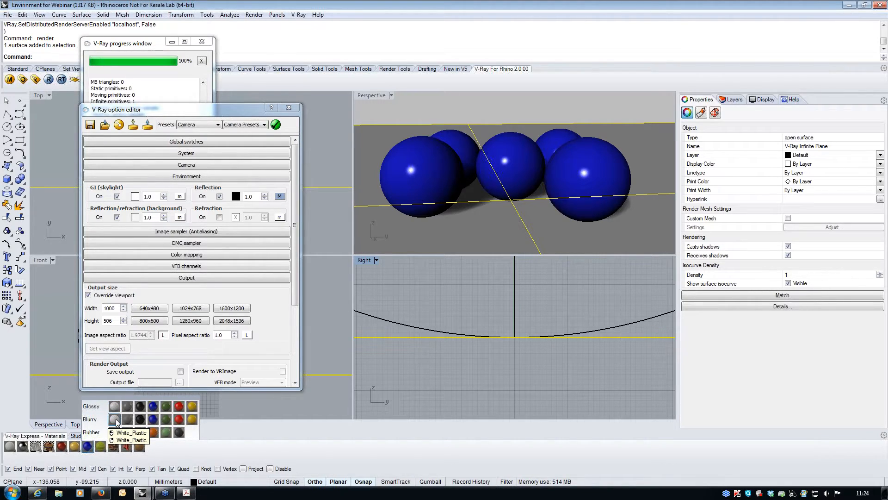
left_click(114, 406)
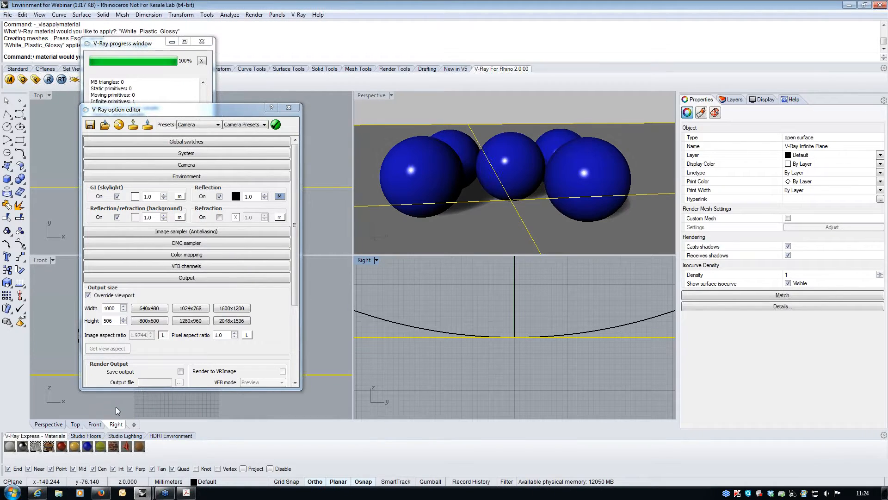
- Close the option editor, render the Perspective view with the glossy white ground plane and close the frame buffer
left_click(289, 108)
left_click(370, 96)
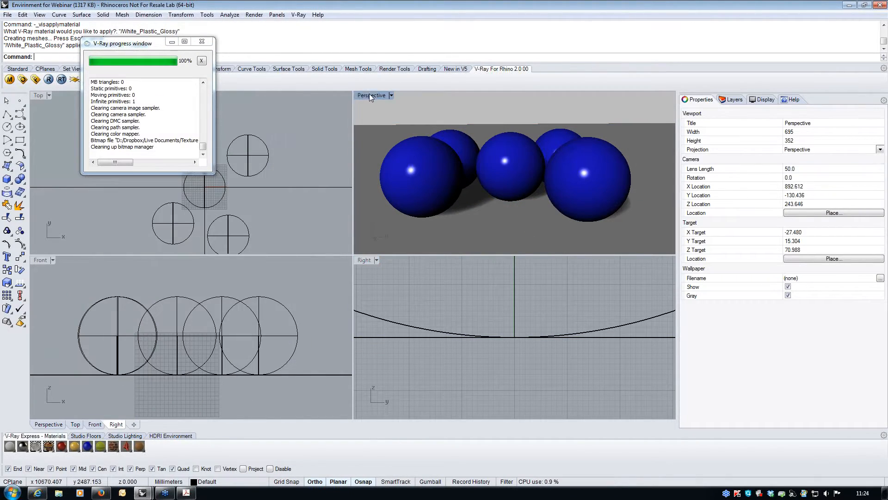
left_click(49, 80)
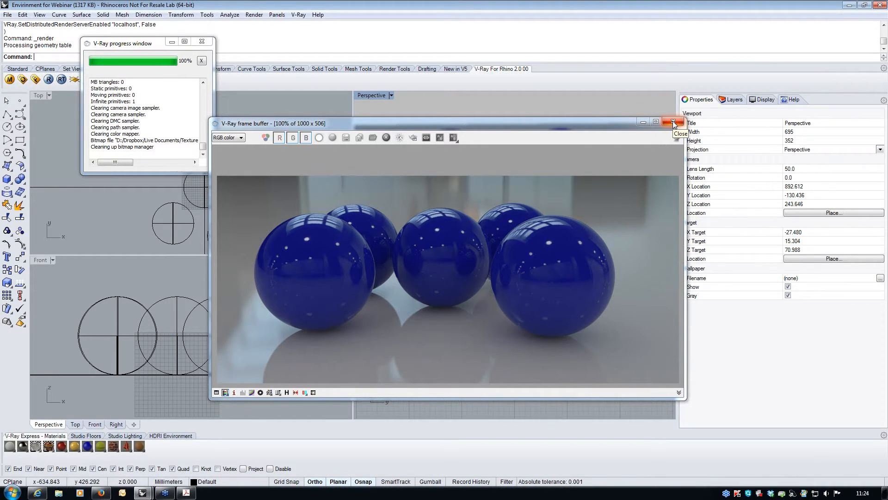
left_click(674, 123)
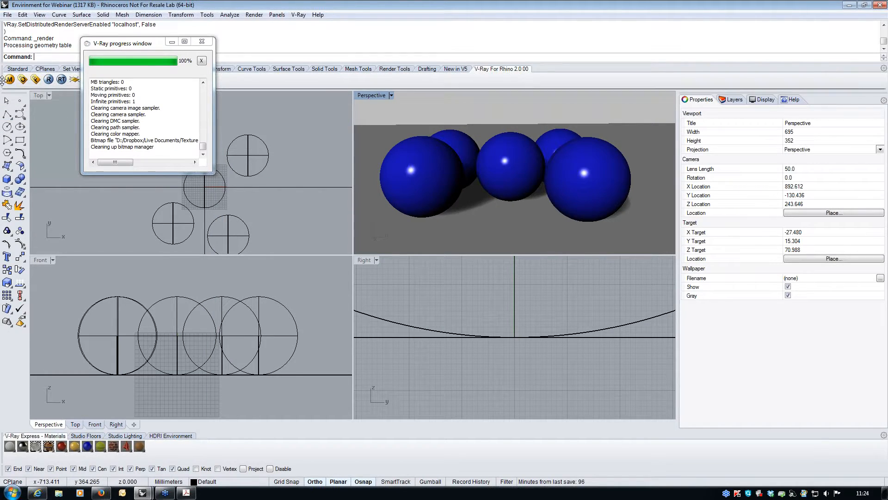
- Open the V-Ray material editor and display the settings of the White_Plastic_Glossy material
left_click(11, 79)
left_click(377, 400)
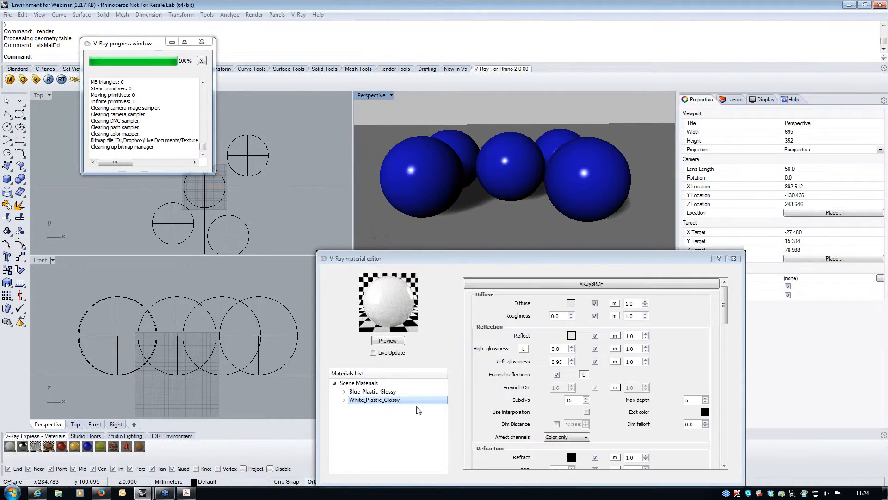
mouse_move(726, 309)
left_mouse_down()
mouse_move(726, 326)
mouse_move(725, 307)
left_mouse_up()
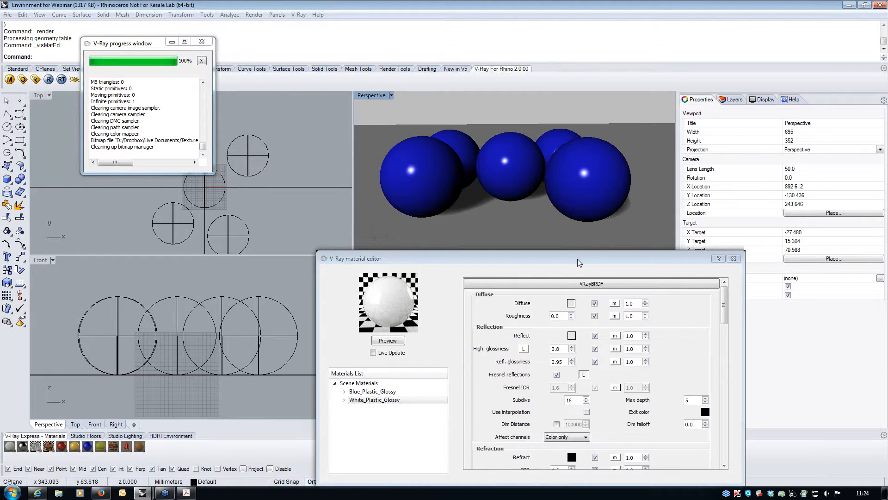
- Disable the bump map of the White_Plastic_Glossy material
left_click_drag(578, 258, 517, 130)
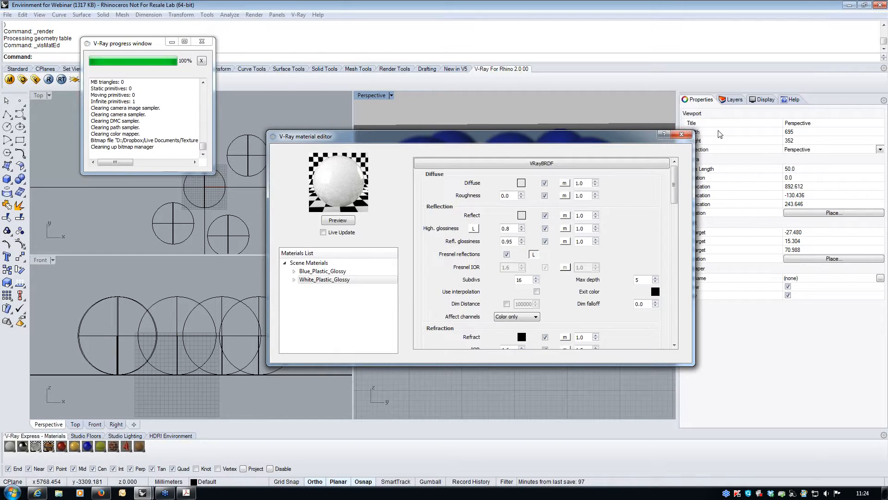
left_click_drag(674, 184, 673, 319)
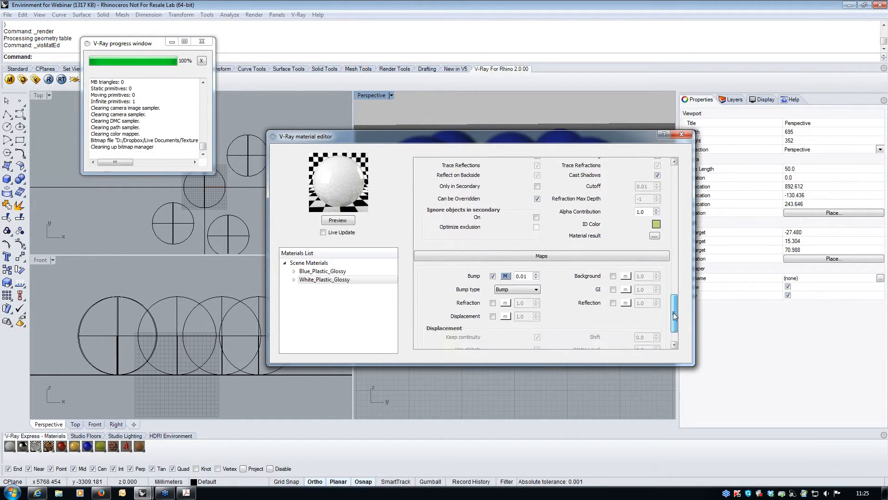
left_click(493, 276)
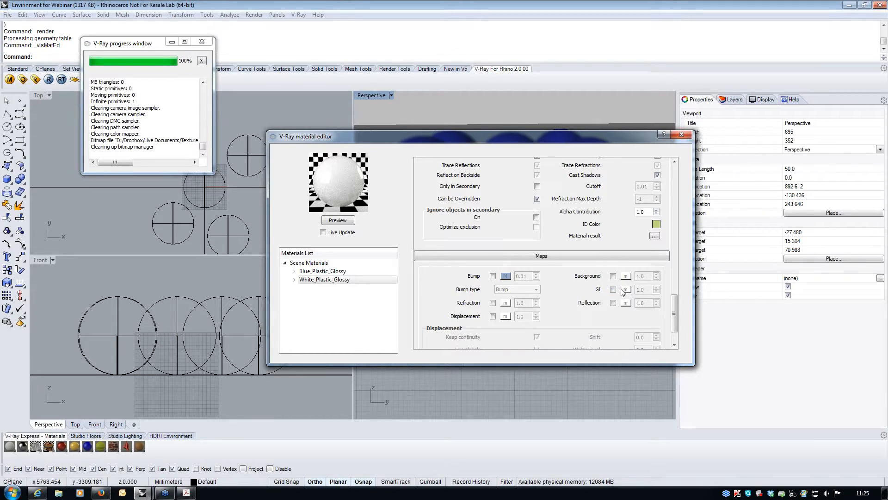
- Enable the material's reflection map and assign it a TexAColor texture with the color set to White
left_click(613, 303)
left_click(626, 302)
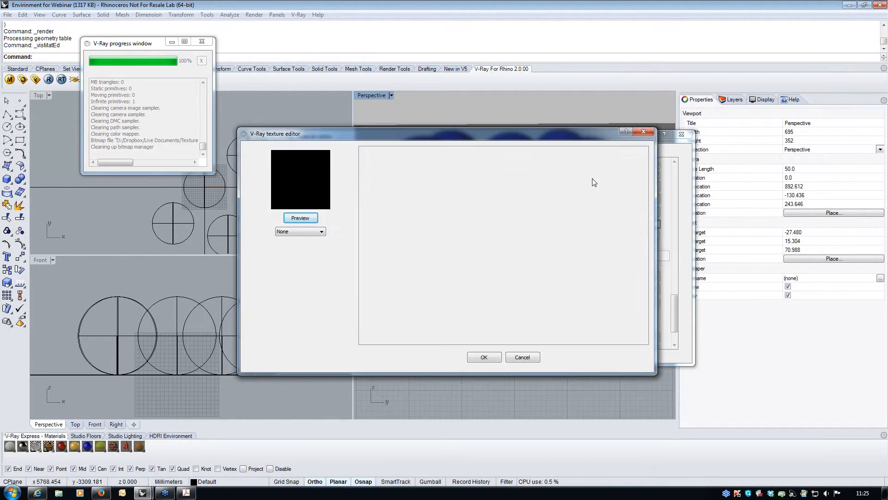
left_click(306, 232)
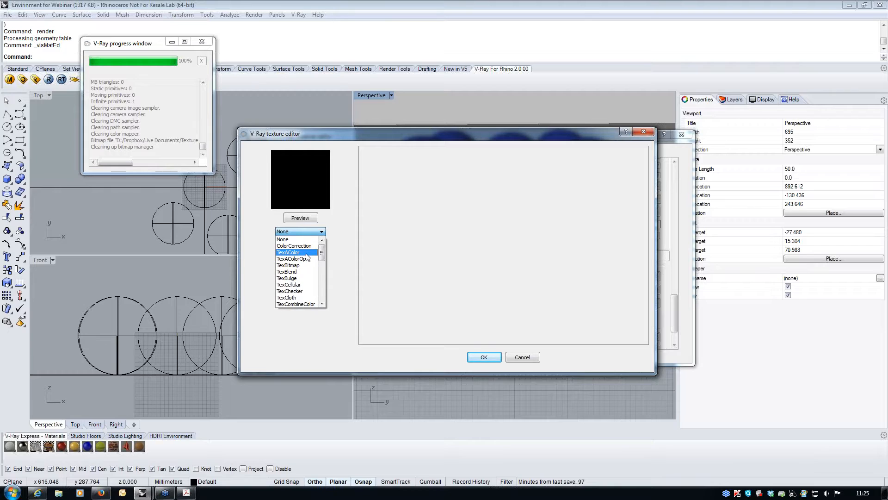
left_click(307, 252)
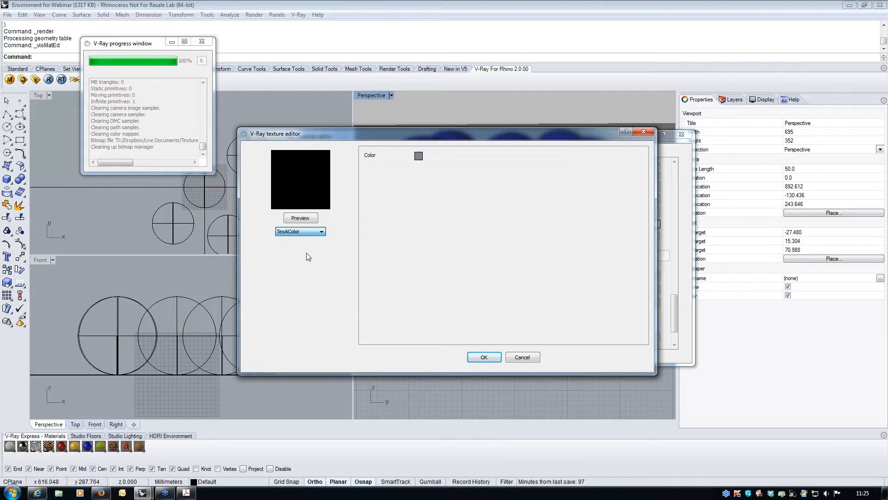
left_click(418, 156)
left_click(157, 198)
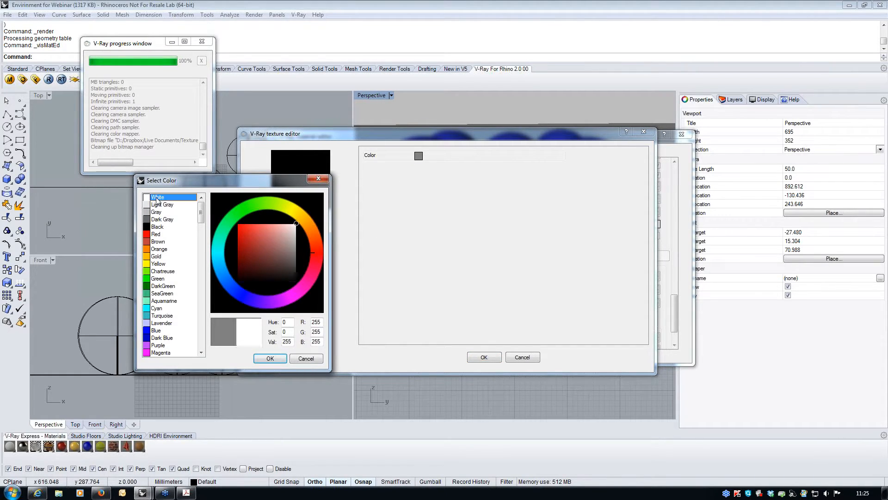
left_click(271, 359)
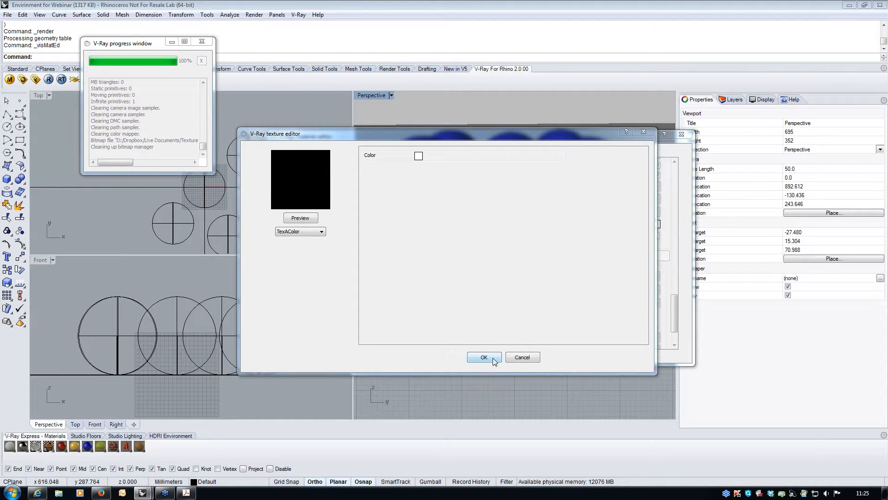
left_click(484, 357)
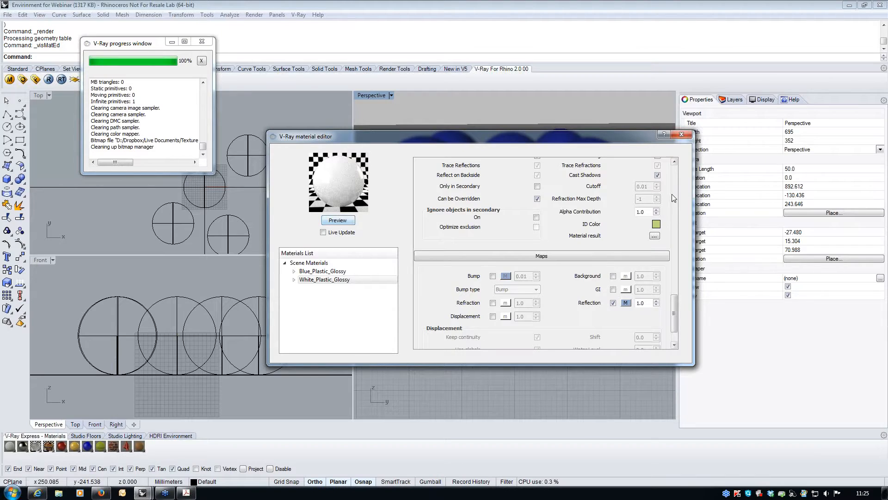
- Set the material's reflection glossiness and highlight glossiness to 0.7, refresh its preview and close the material editor
left_click_drag(675, 312, 703, 177)
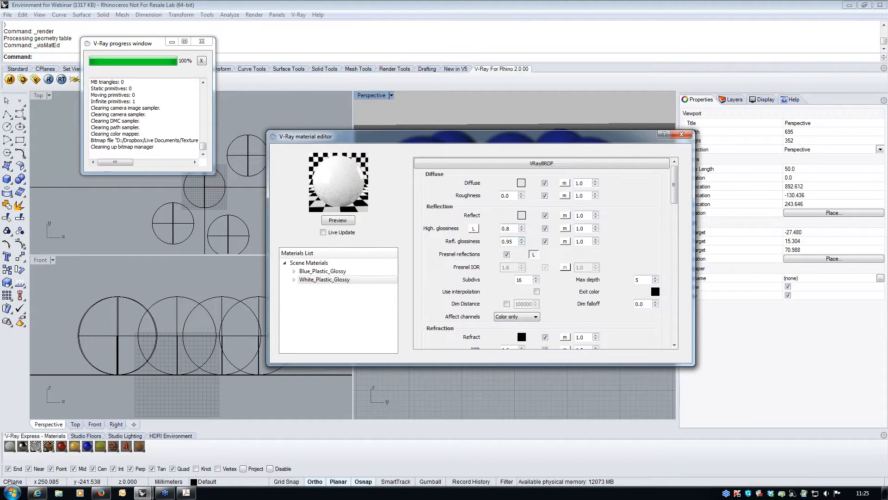
double_click(508, 241)
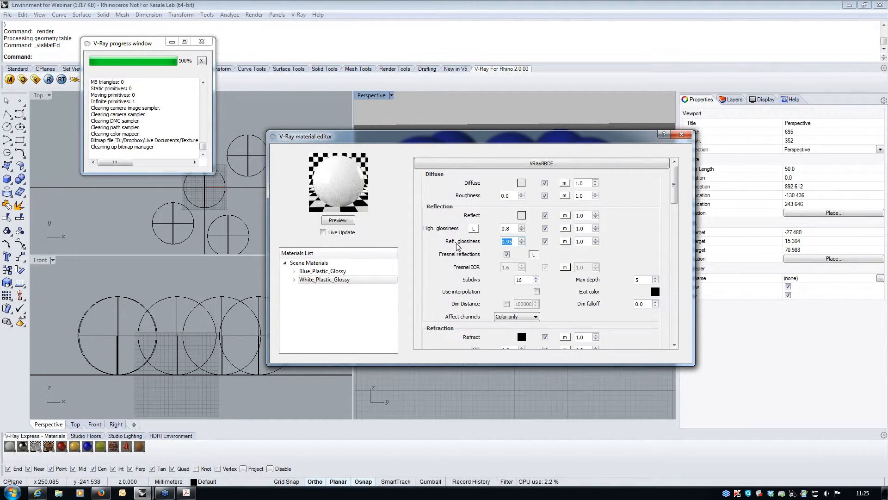
type("0.7")
key("shift+Tab")
left_click_drag(508, 229, 518, 227)
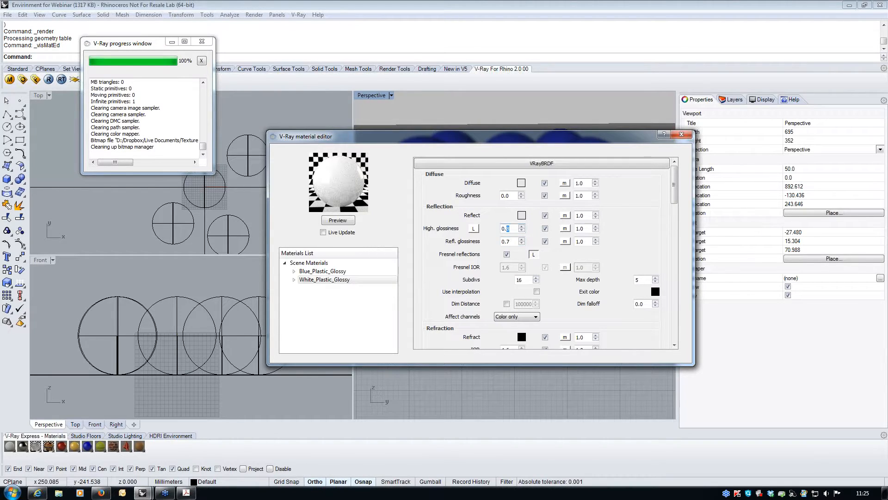
type("7")
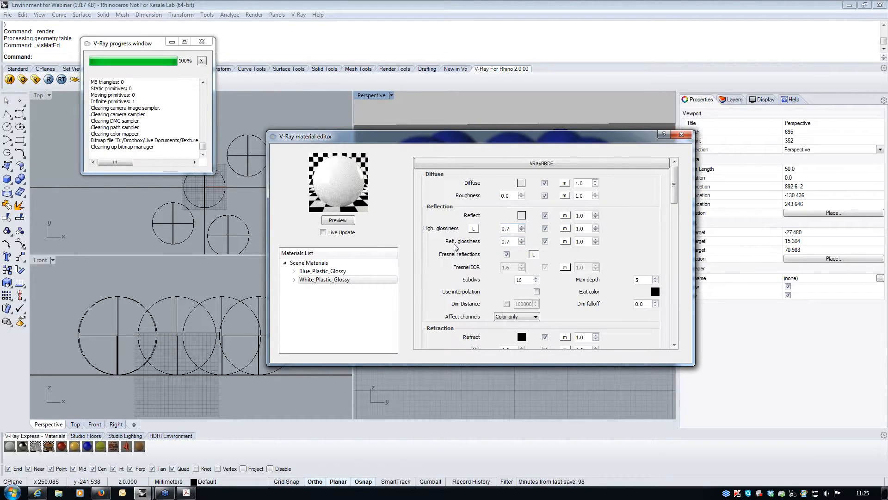
left_click(338, 220)
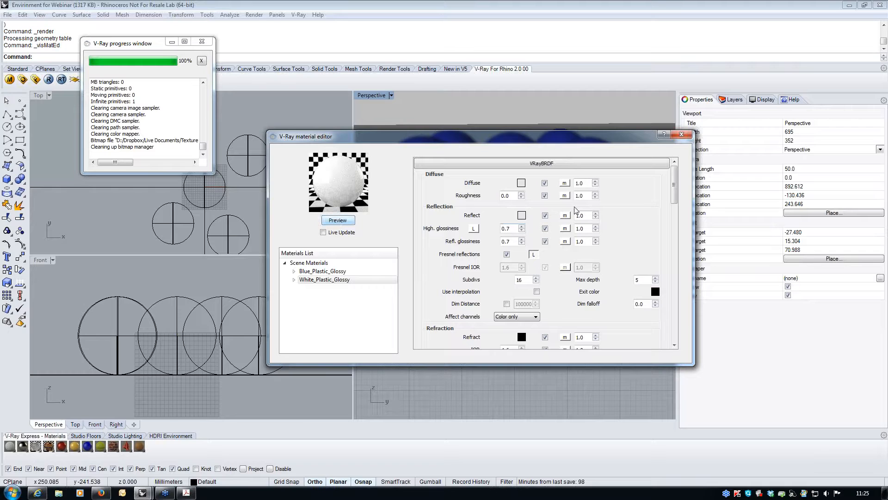
left_click(682, 135)
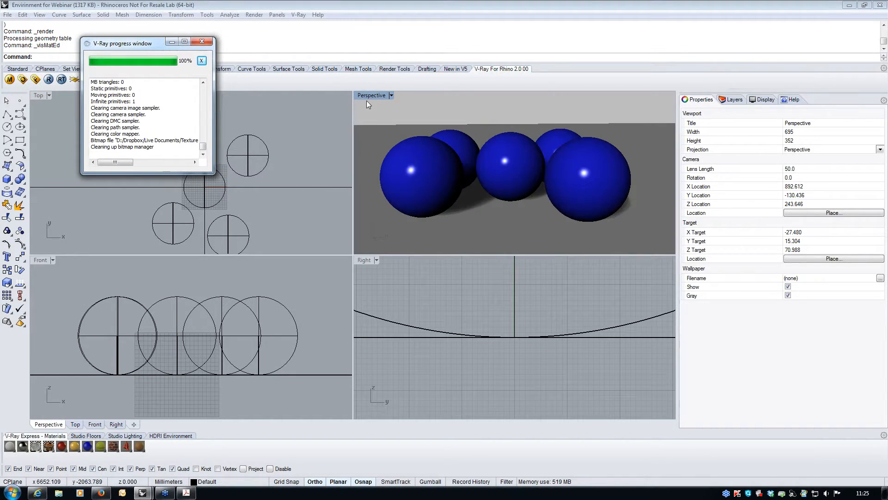
- Render the Perspective view with the revised ground material, inspect the spheres and close the frame buffer
left_click(48, 80)
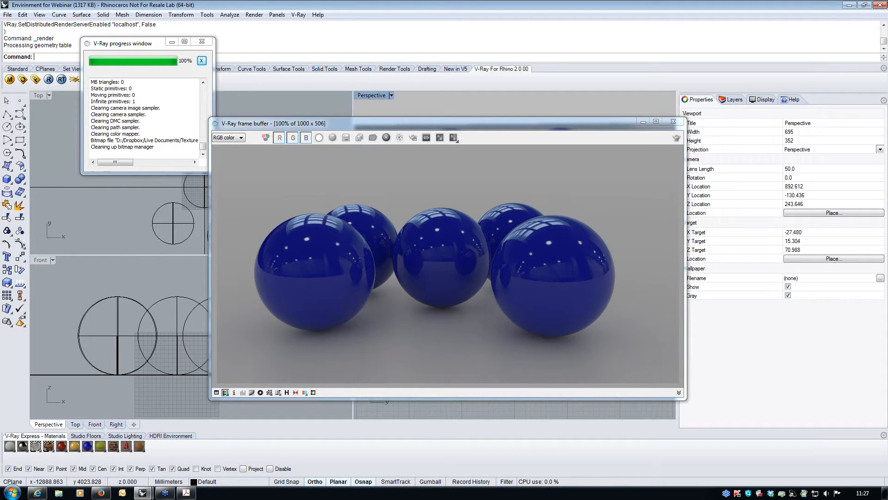
left_click(623, 124)
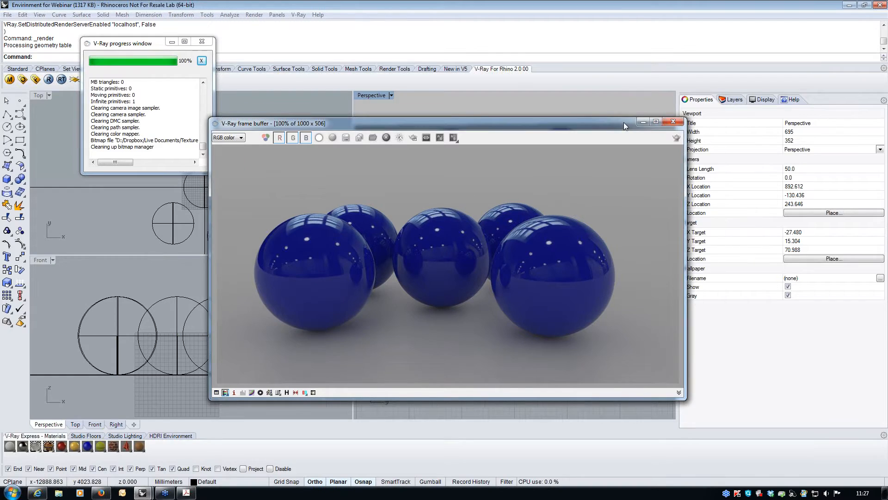
left_click_drag(623, 122, 632, 109)
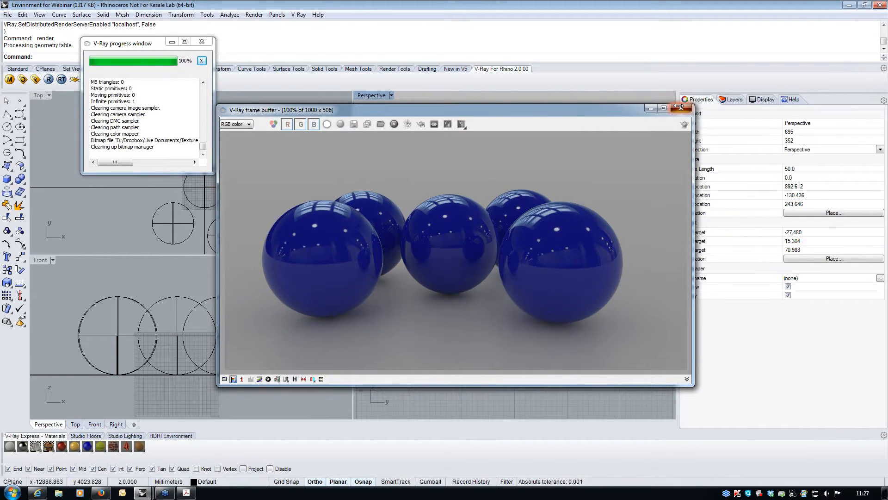
left_click(679, 107)
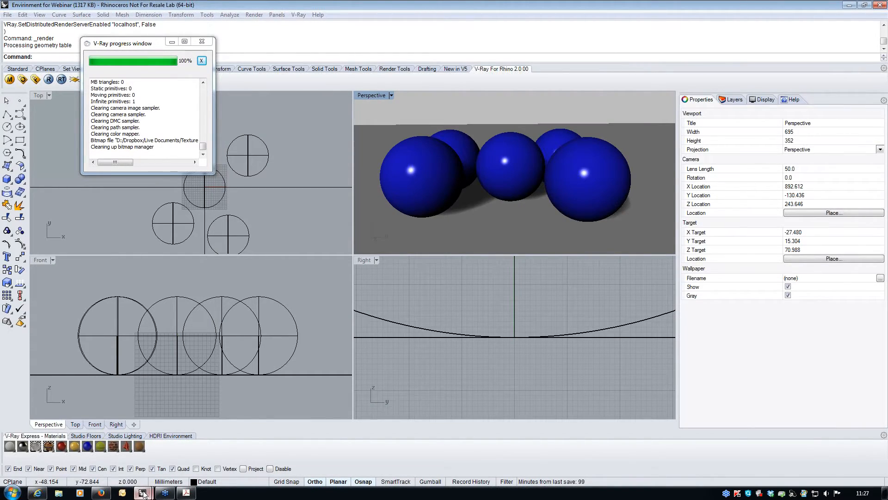
- Switch to the Camera for Webinar model and set its Perspective viewport to VRay RT display, inspecting the camera's back and front
mouse_move(143, 493)
left_click(113, 456)
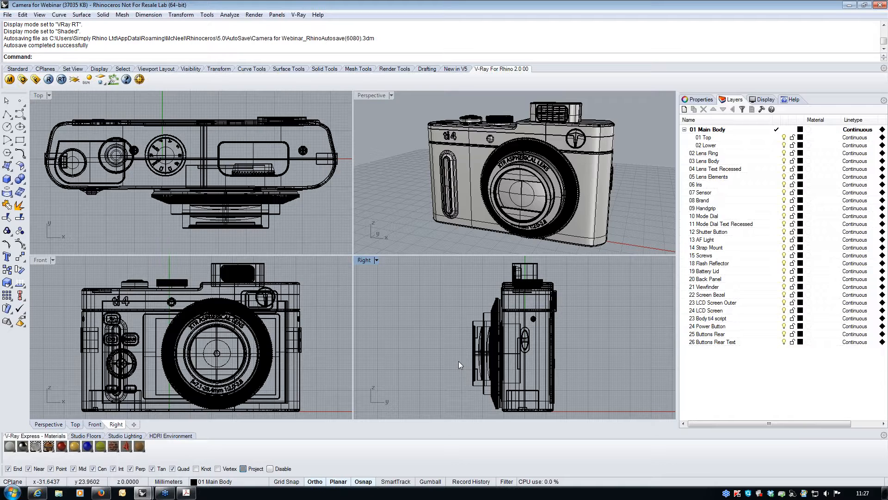
left_click(392, 95)
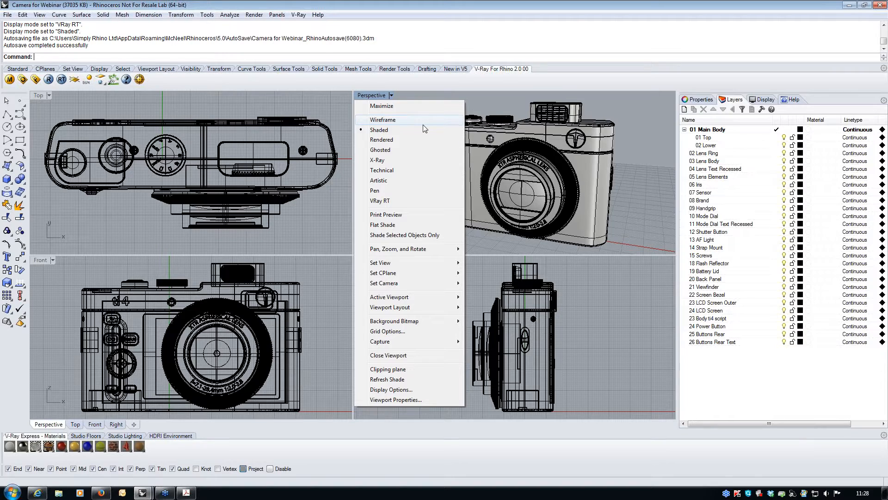
left_click(380, 202)
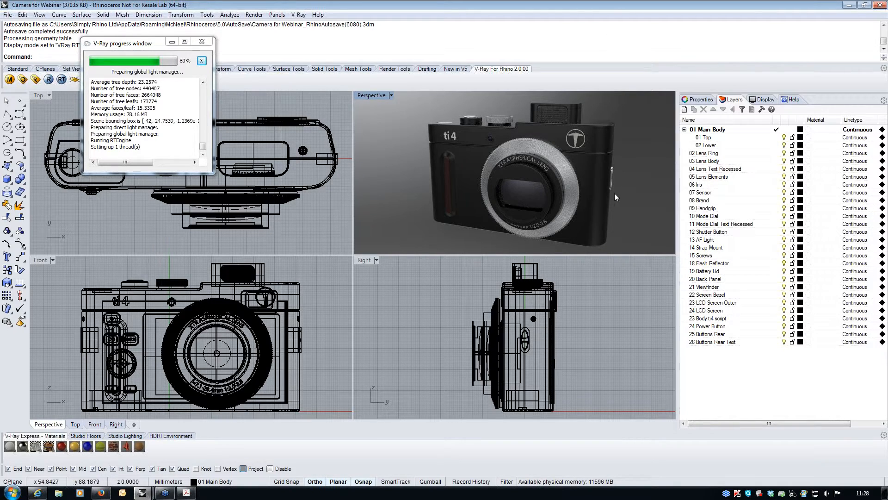
right_click_drag(614, 193, 664, 195)
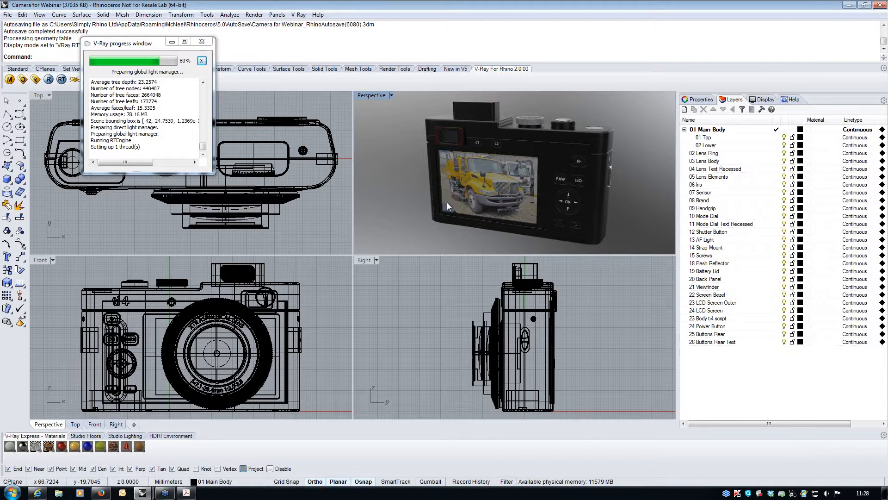
right_click_drag(443, 202, 415, 216)
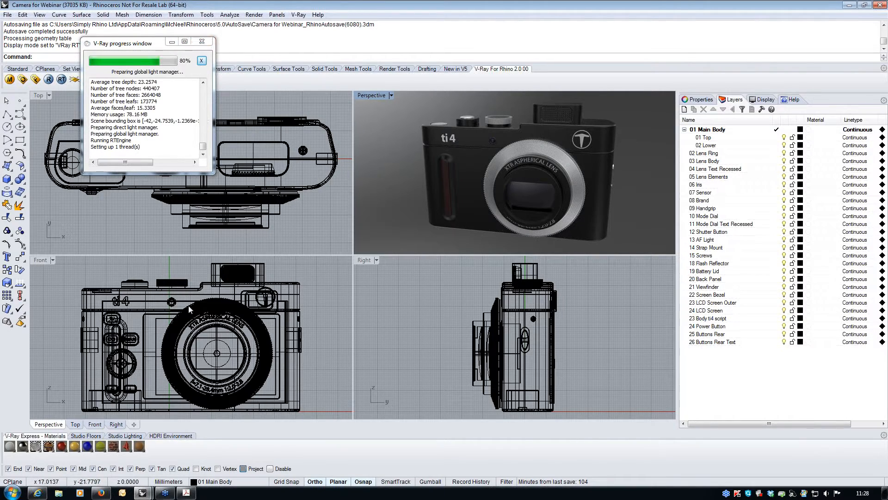
- Look through the HDRI environment and studio lighting presets, and import the Disk_Studio_Wall studio floor under the camera
left_click(156, 435)
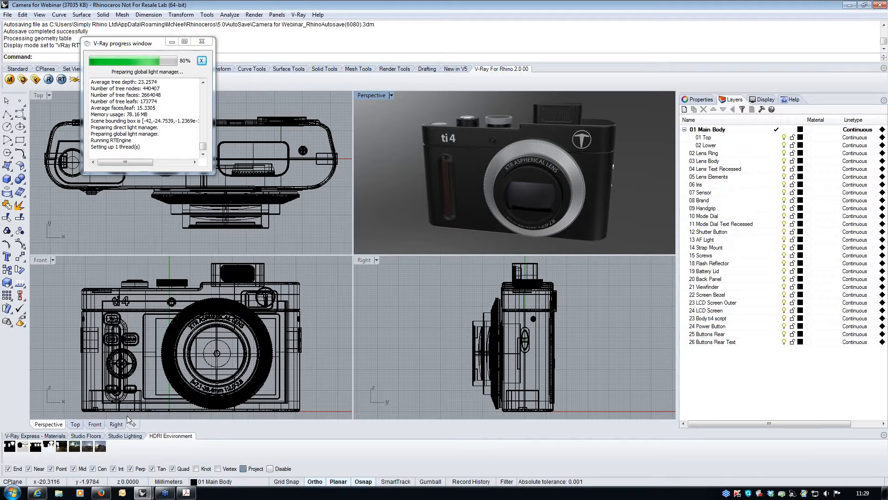
left_click(129, 437)
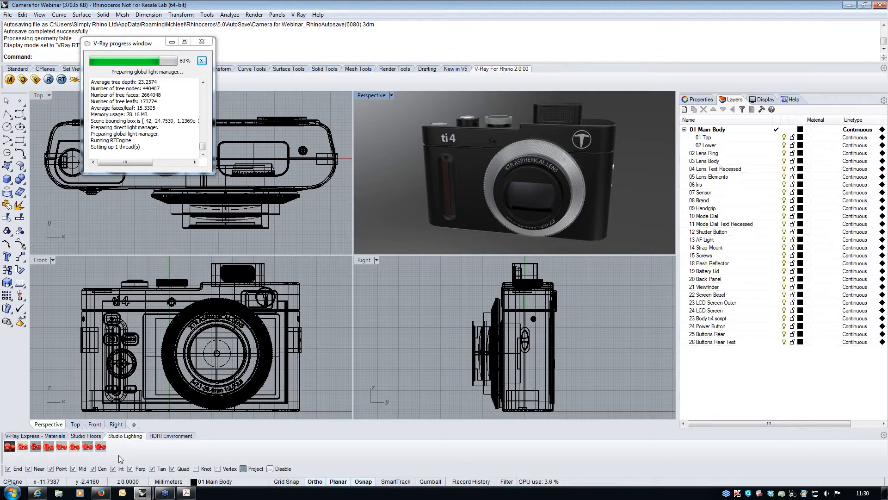
left_click(88, 436)
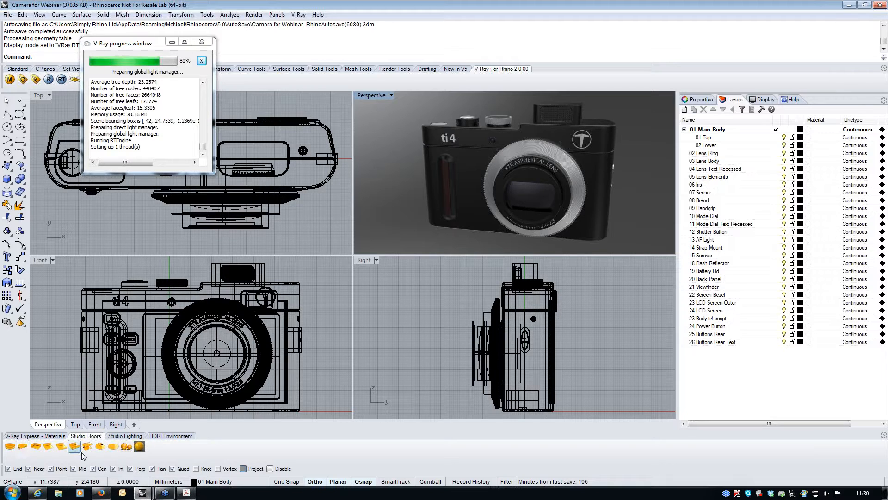
left_click(113, 446)
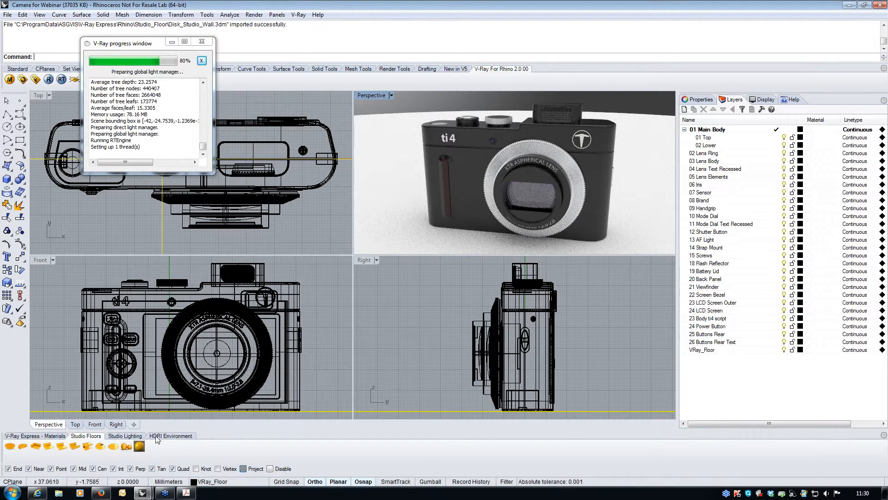
- Select all objects on the 01 Top layer, apply the Silver_Paint metal material to them and clear the selection
left_click(35, 436)
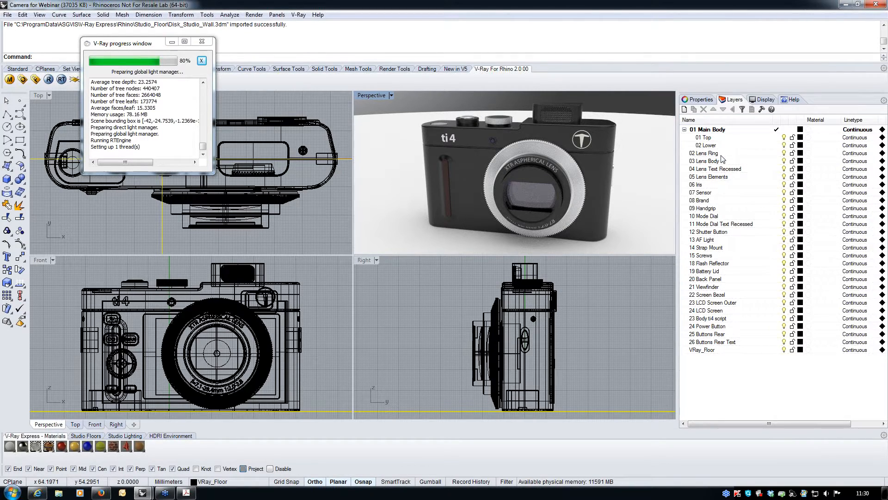
left_click(729, 138)
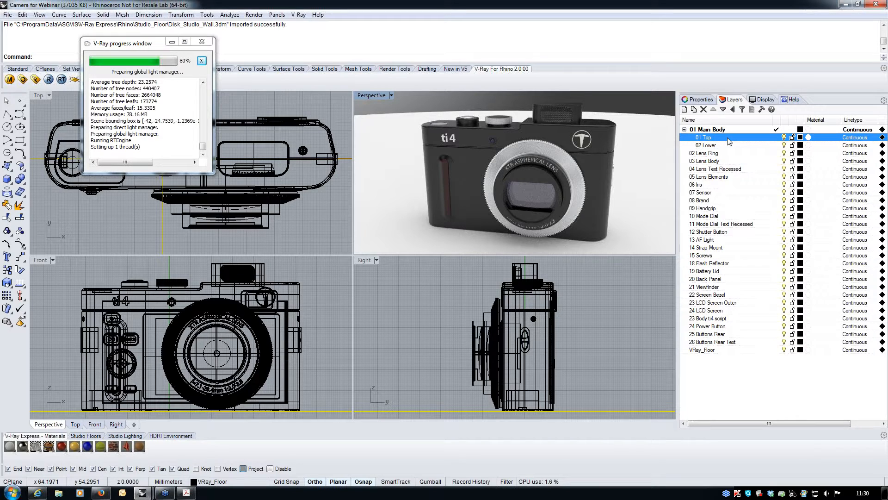
right_click(729, 138)
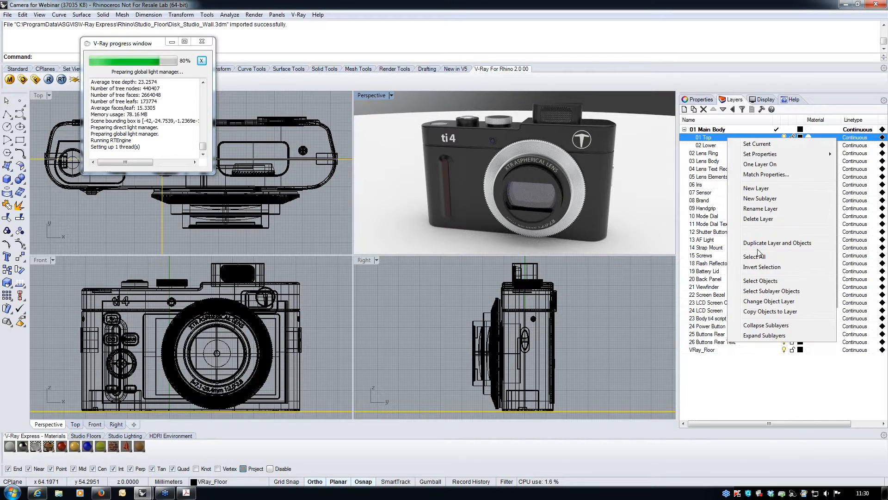
left_click(757, 285)
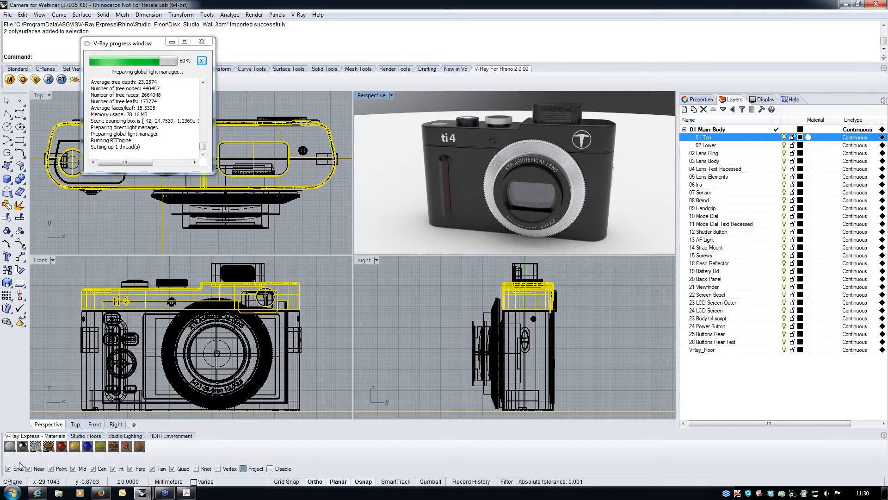
left_click(23, 446)
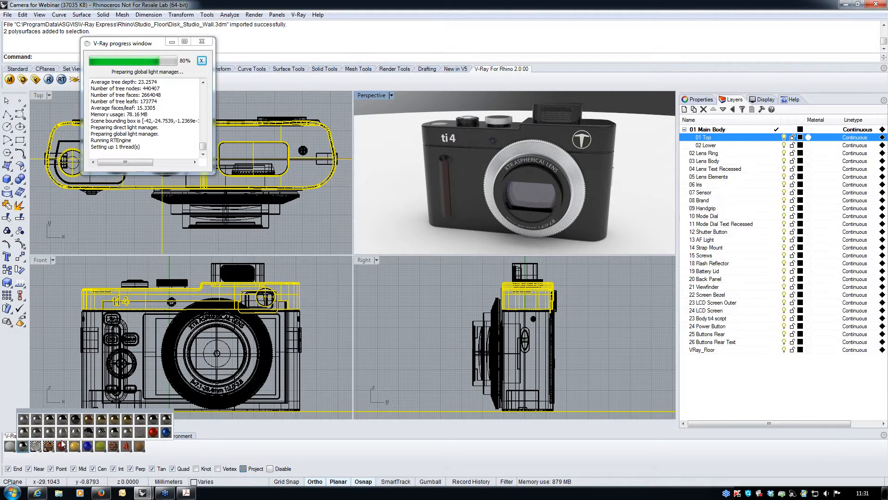
left_click(130, 433)
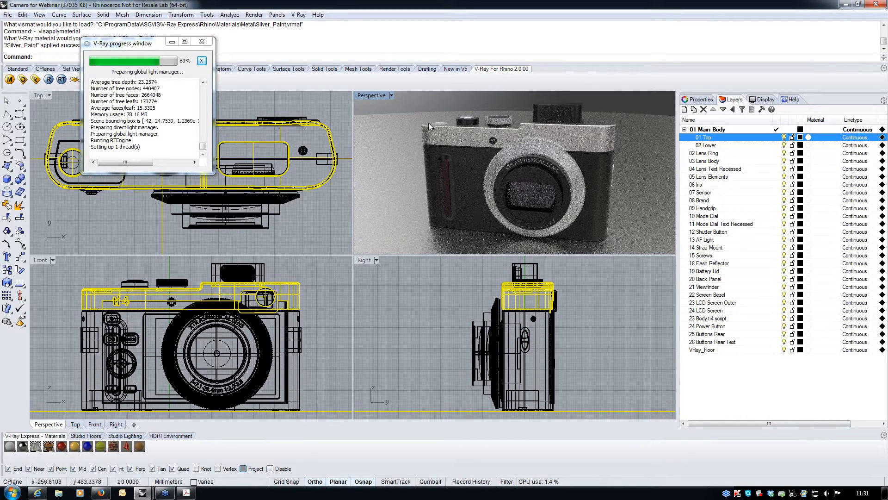
left_click(405, 366)
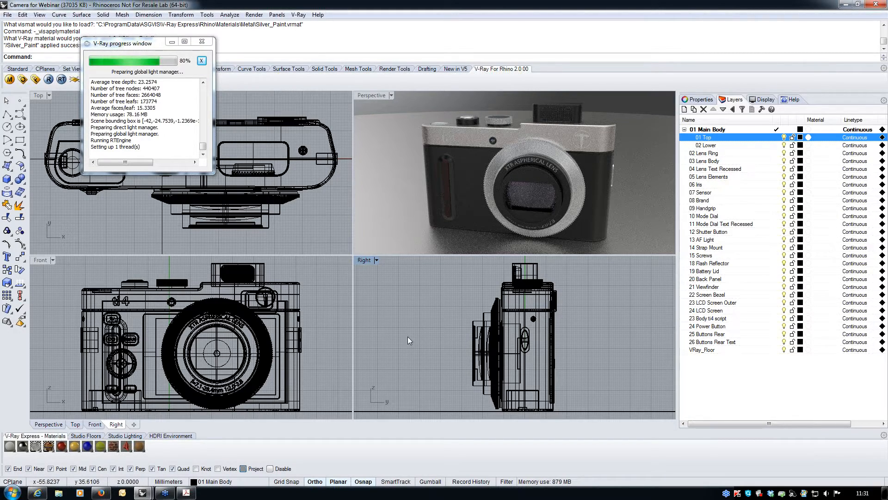
- Select all objects on the 23 Body ti4 script and 08 Brand layers and apply the Black_Metal material to them
left_click(739, 318)
right_click(739, 319)
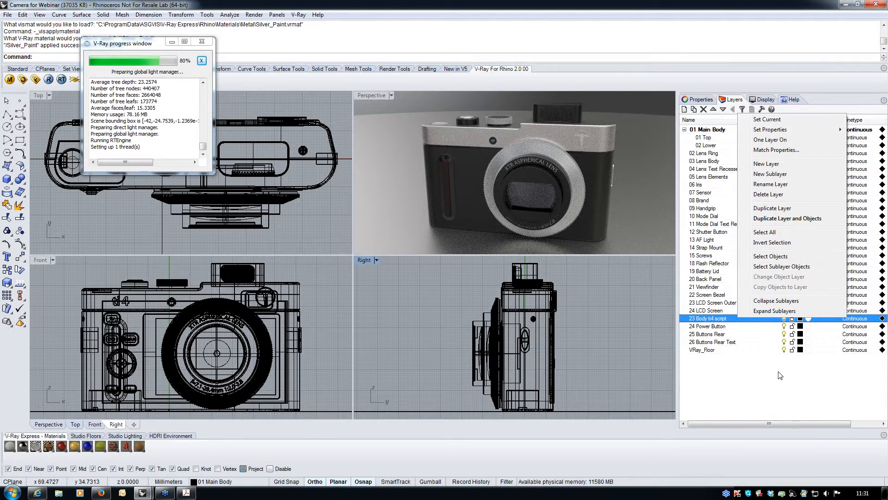
left_click(775, 266)
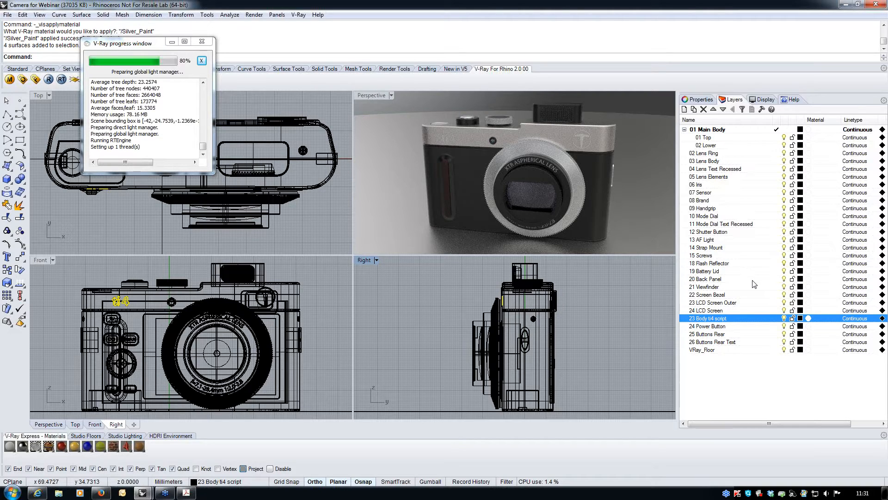
left_click(712, 200)
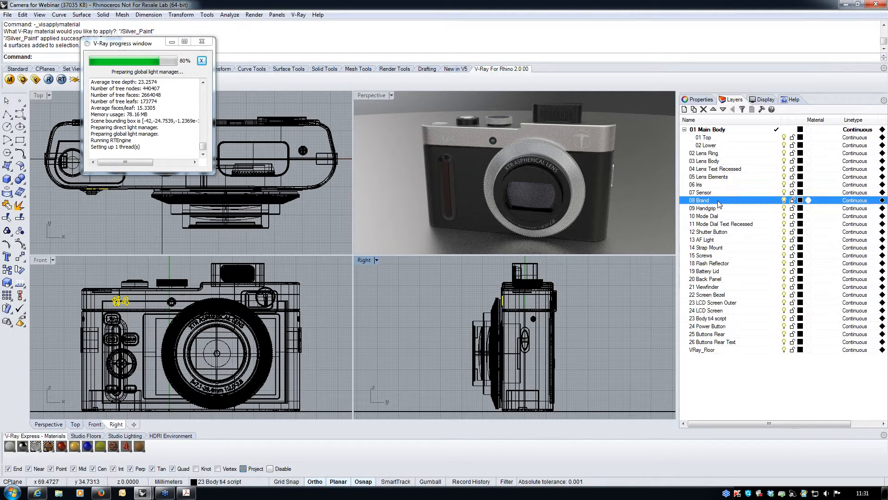
right_click(719, 204)
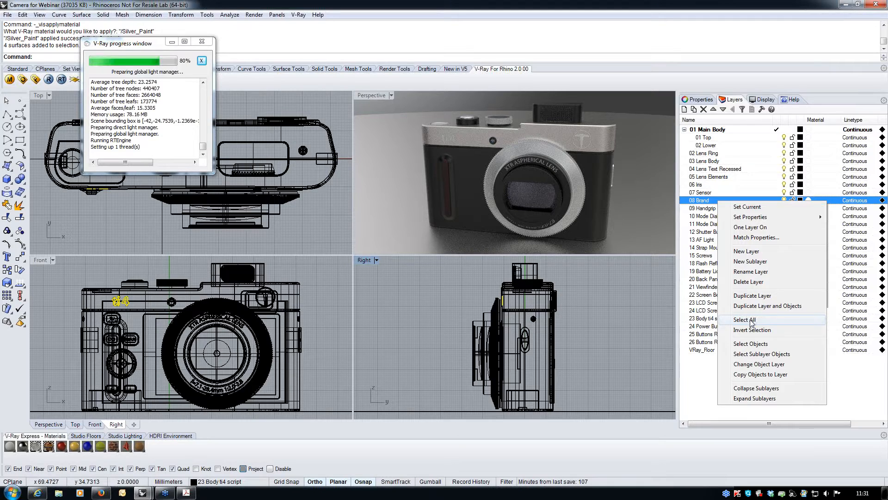
left_click(753, 343)
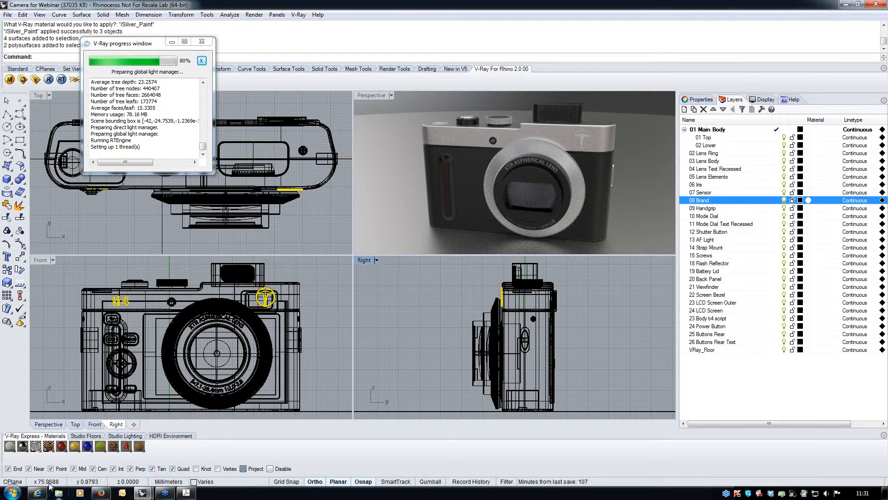
left_click(22, 446)
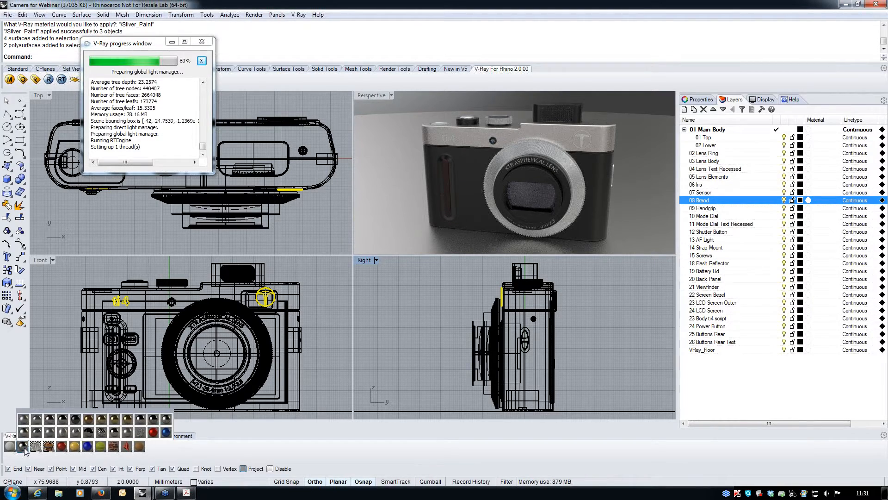
left_click(75, 419)
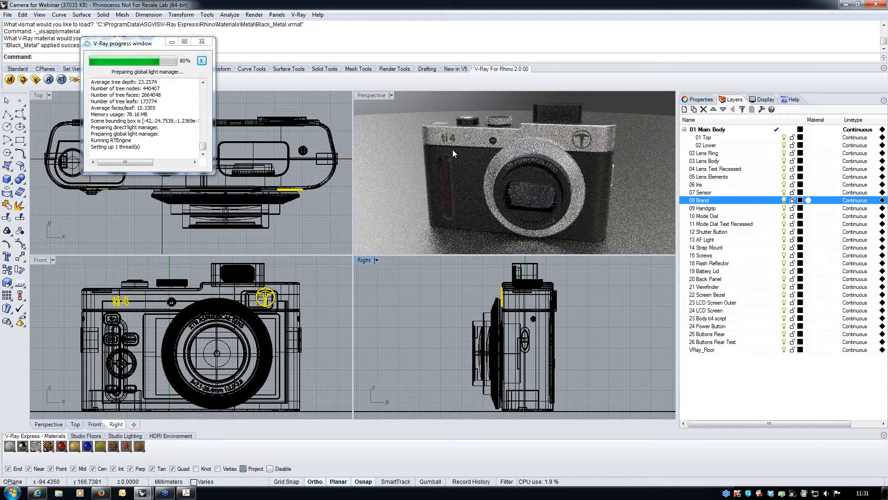
- Open the V-Ray material editor and make the studio floor the only selected object
left_click(9, 80)
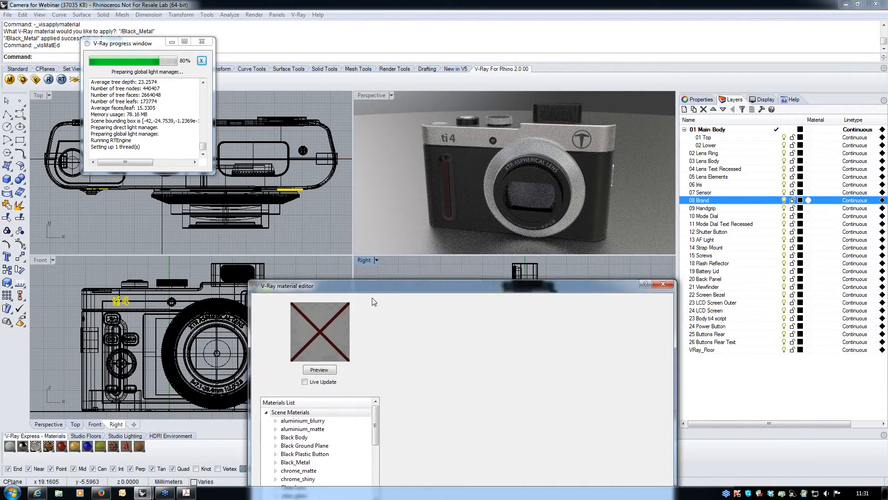
left_click_drag(356, 283, 462, 238)
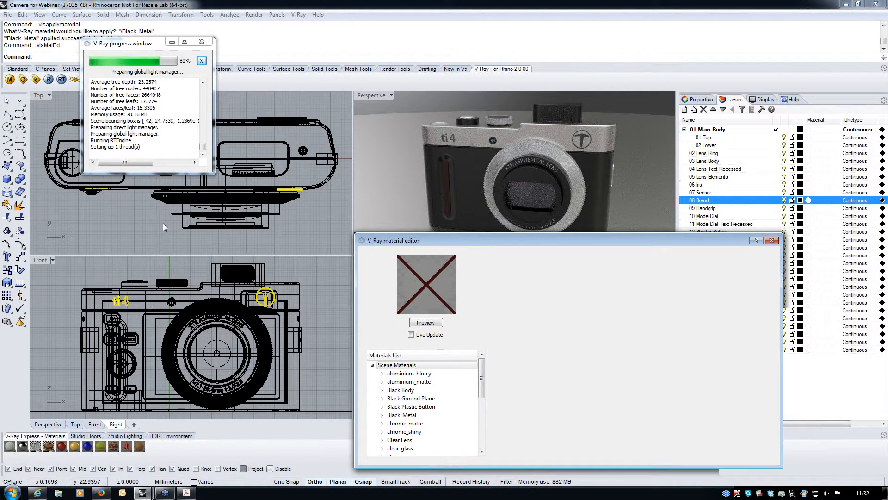
left_click(200, 235)
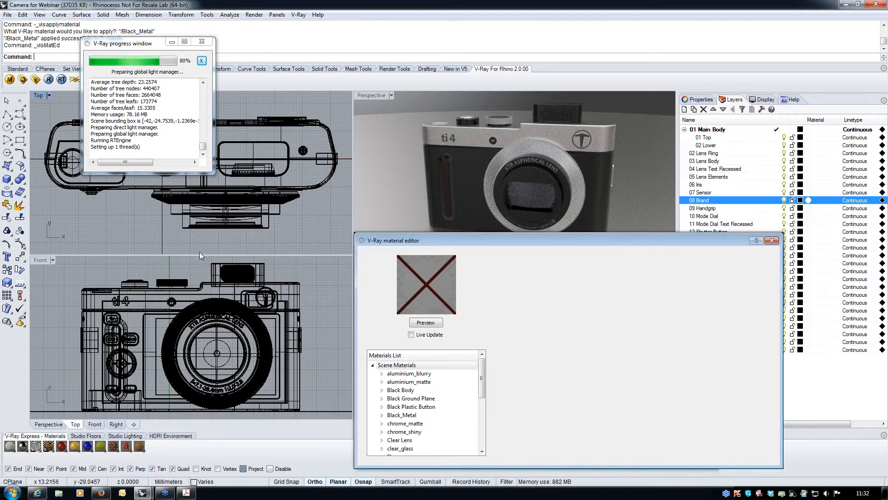
left_click(160, 218)
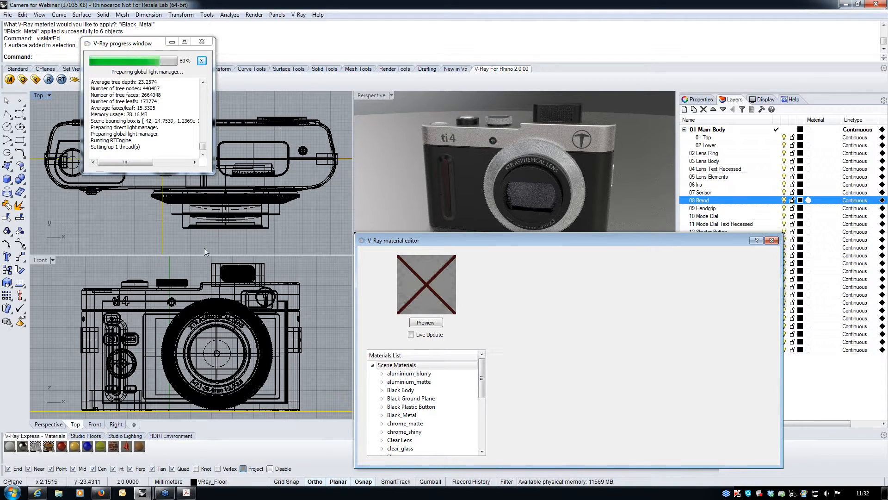
- Preview the Black Ground Plane, Black Body, aluminium_blurry and Black Plastic Button scene materials, and turn on Live Update for the preview
left_click(422, 399)
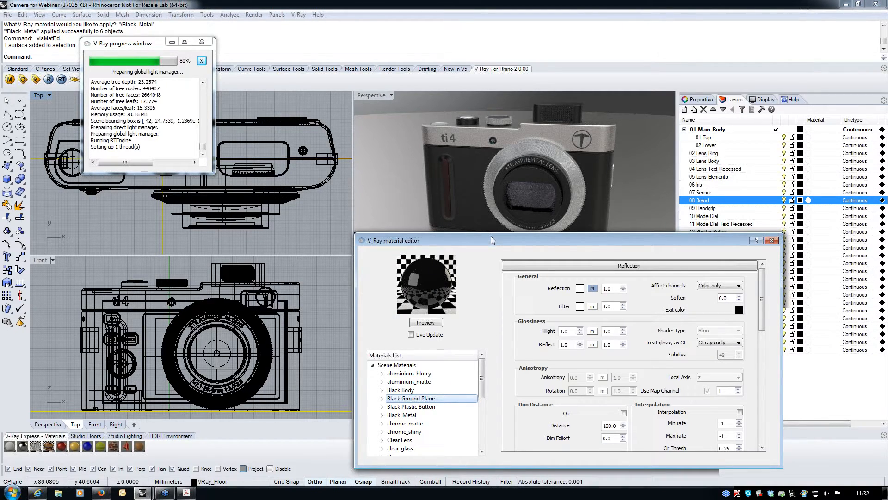
left_click_drag(490, 243, 431, 193)
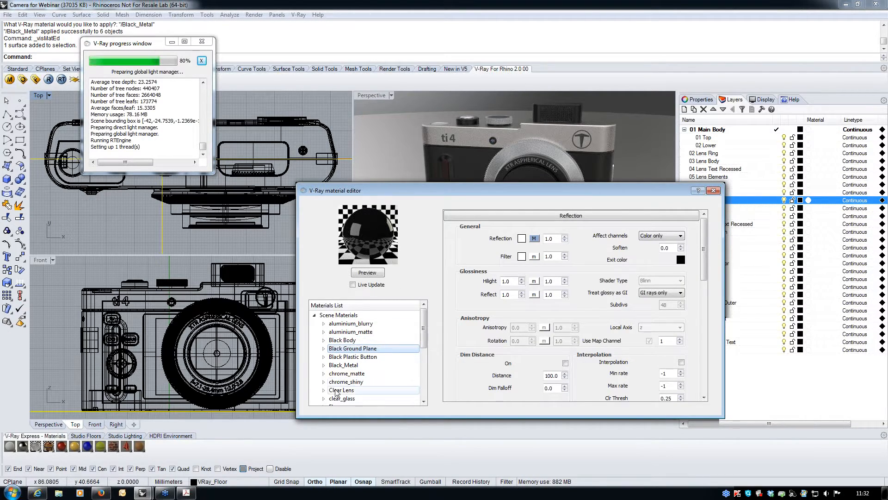
left_click(342, 340)
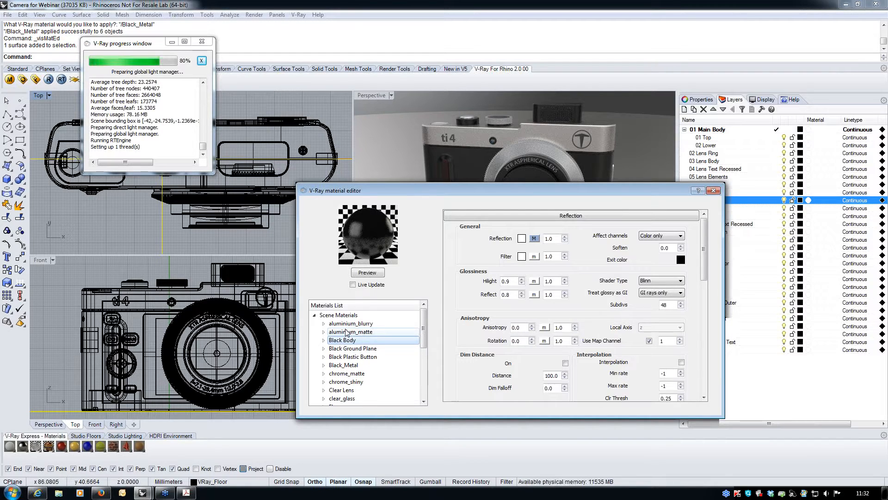
left_click(348, 324)
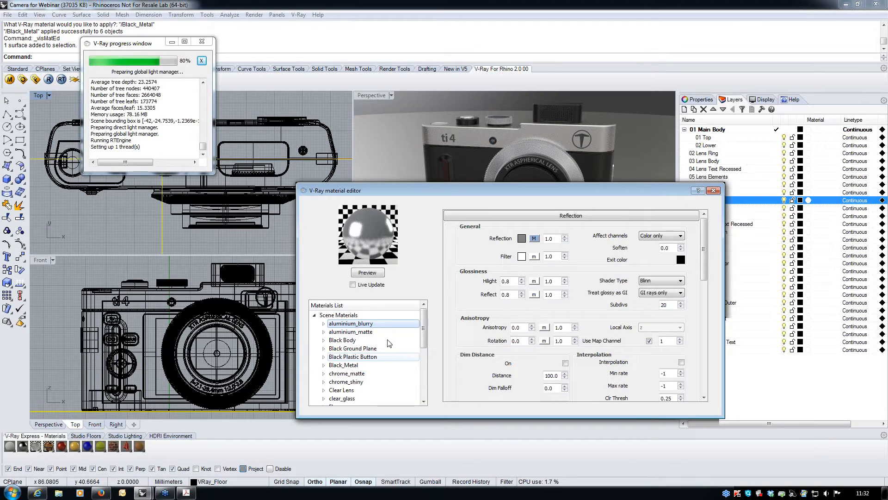
left_click(388, 357)
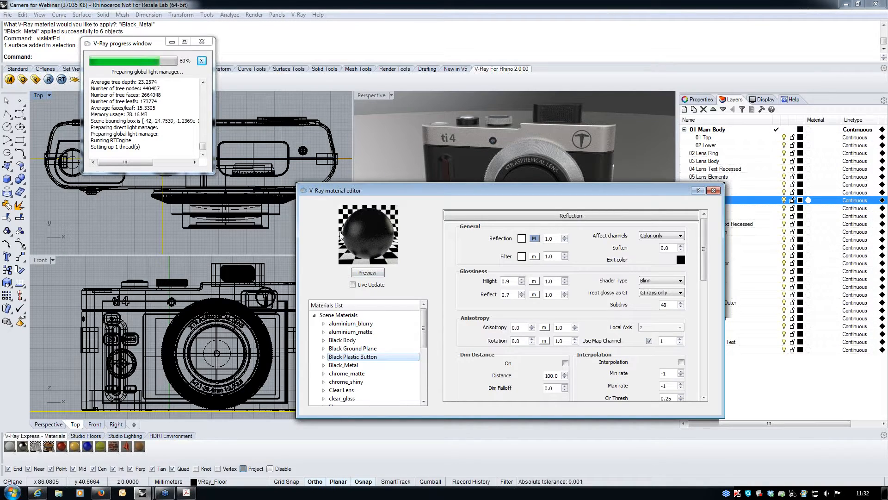
left_click(354, 285)
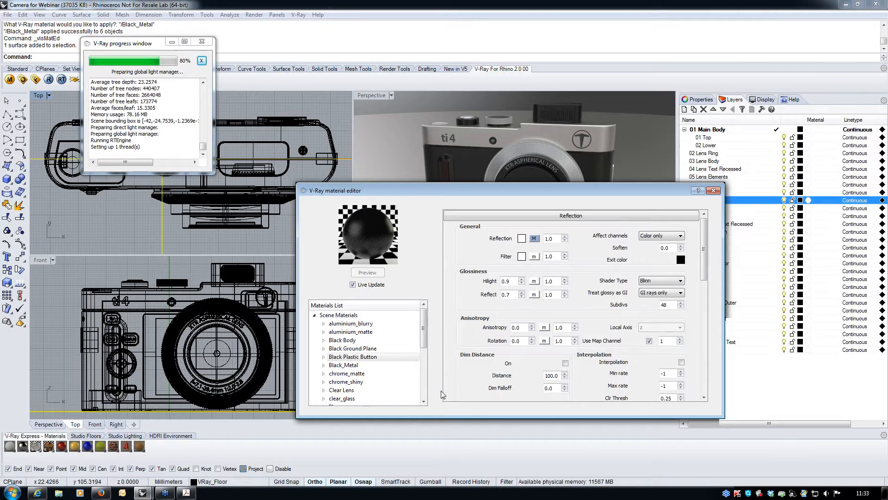
- Apply the Black Ground Plane material to the selected studio floor, close the material editor and clear the selection
left_click(379, 351)
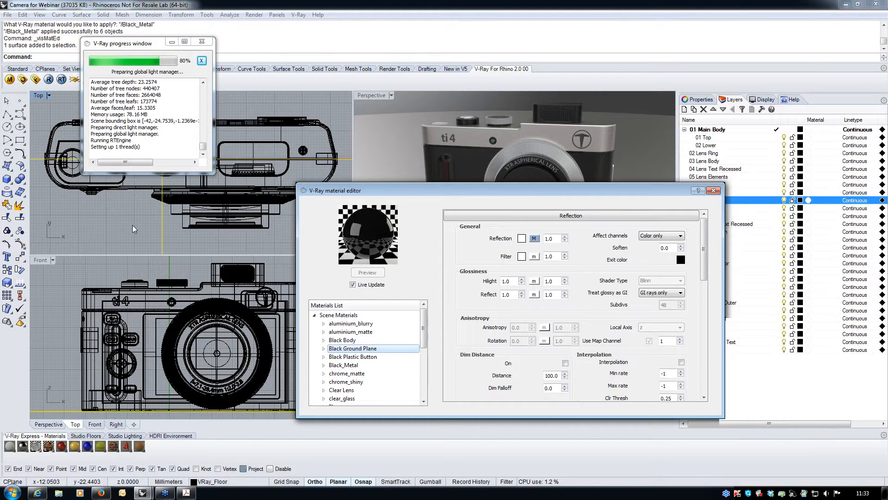
right_click(379, 351)
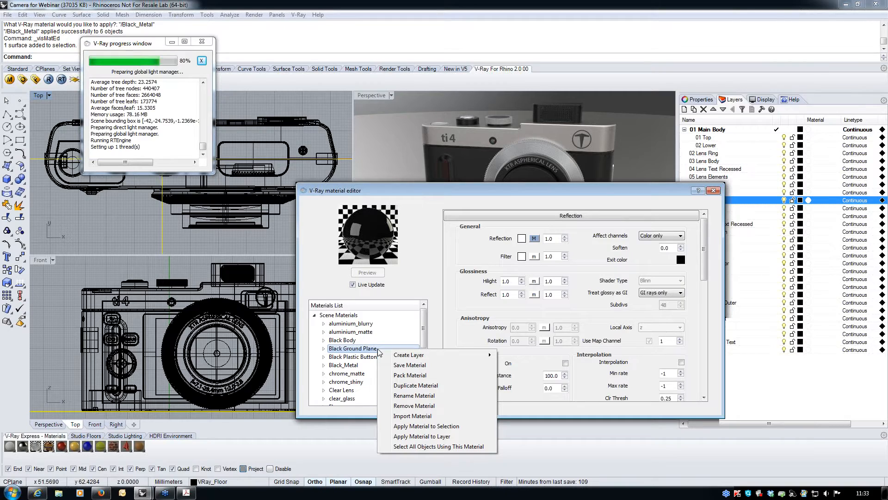
left_click(442, 426)
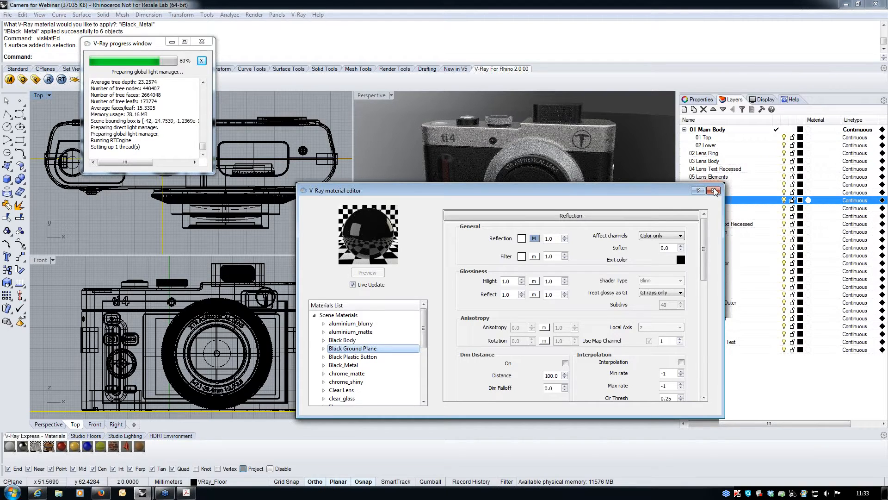
left_click(714, 191)
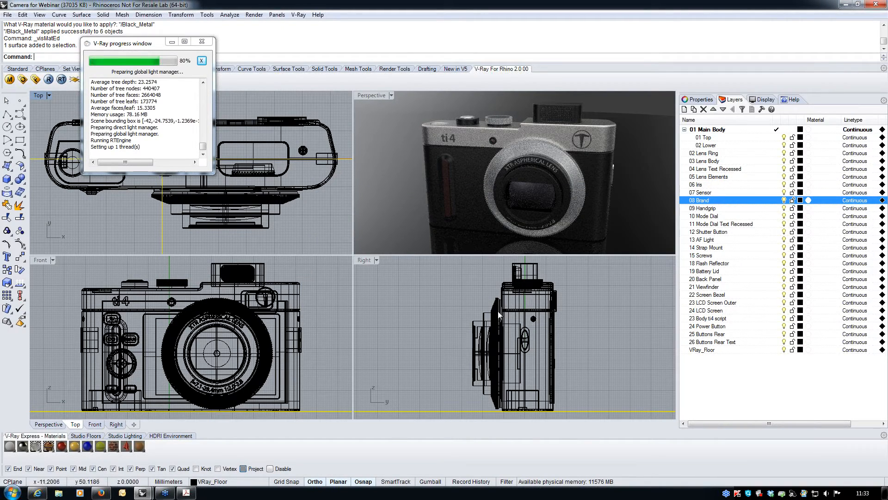
left_click(434, 313)
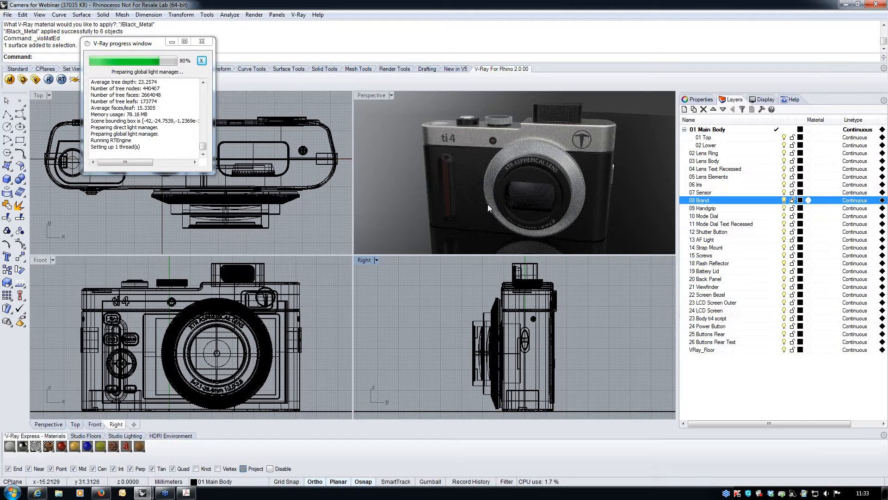
- Inspect the camera's reflection in the black floor in the Perspective view and the floor disk's extent in the Top view
mouse_move(479, 191)
right_mouse_down()
mouse_move(466, 207)
mouse_move(487, 168)
mouse_move(454, 191)
mouse_move(472, 204)
mouse_move(481, 176)
right_mouse_up()
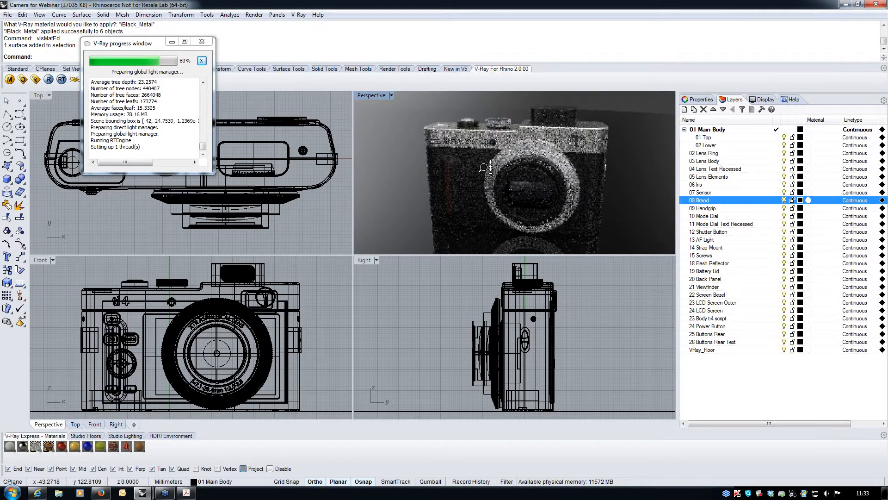
right_click_drag(552, 182, 509, 195)
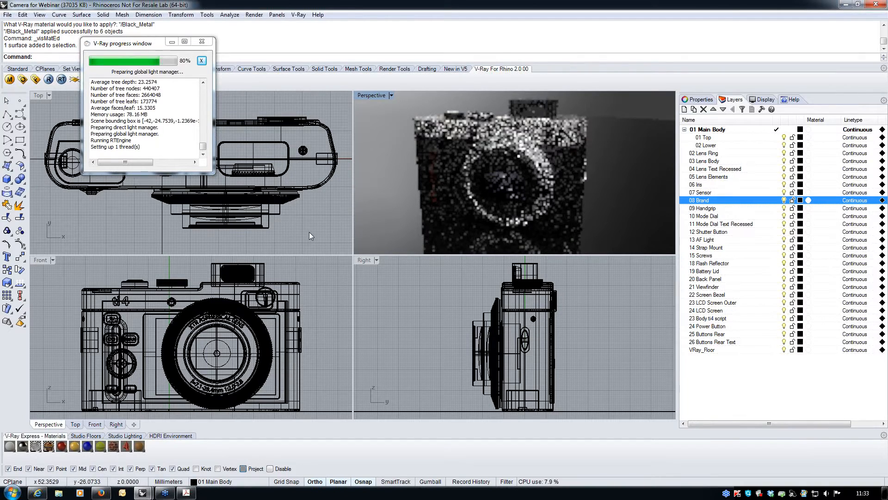
left_click(325, 231)
scroll(255, 197, "down", 8)
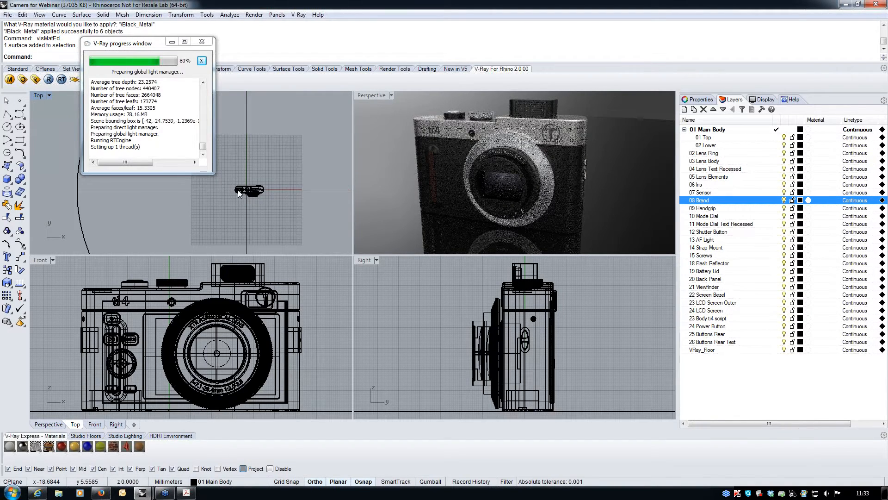
scroll(242, 190, "down", 4)
scroll(246, 196, "up", 3)
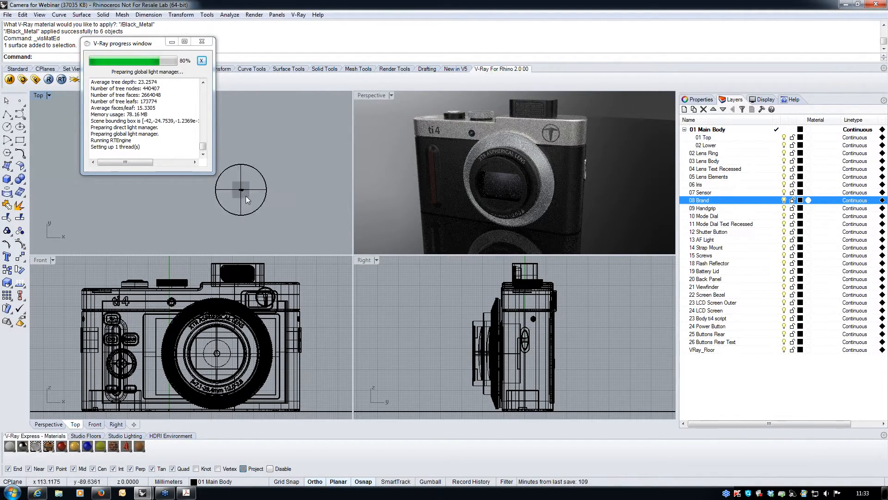
scroll(232, 153, "up", 8)
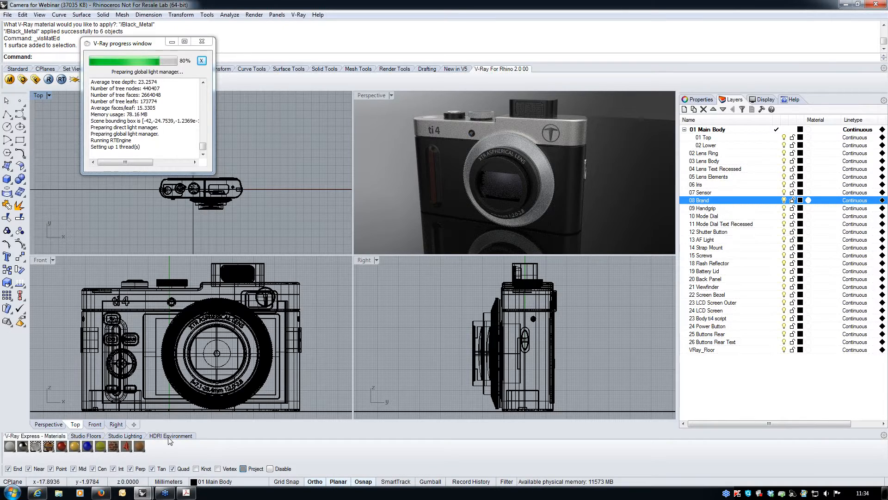
- Import the Studio_7 studio lighting preset and inspect its rectangular softbox lights around the floor disk in the Top view
left_click(125, 436)
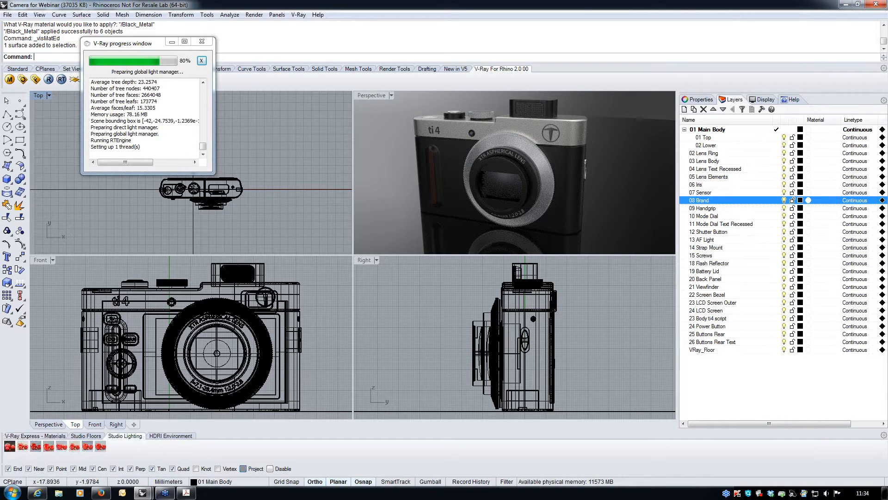
left_click(103, 445)
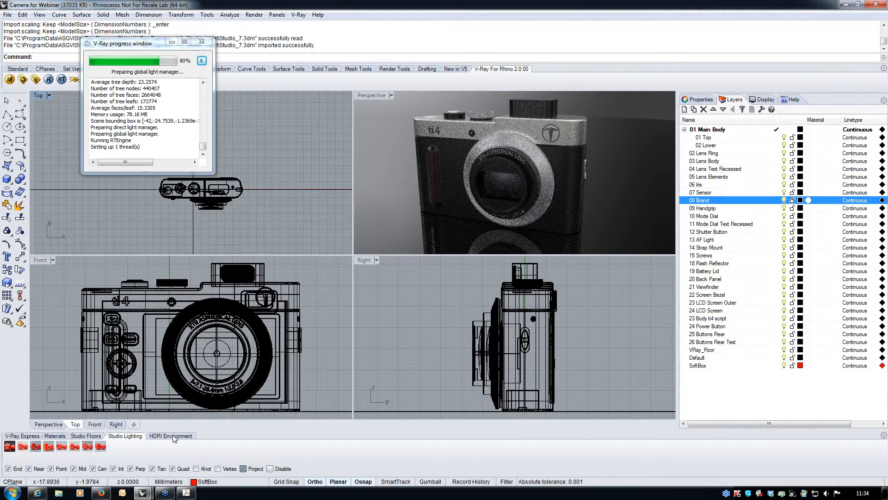
scroll(259, 199, "down", 6)
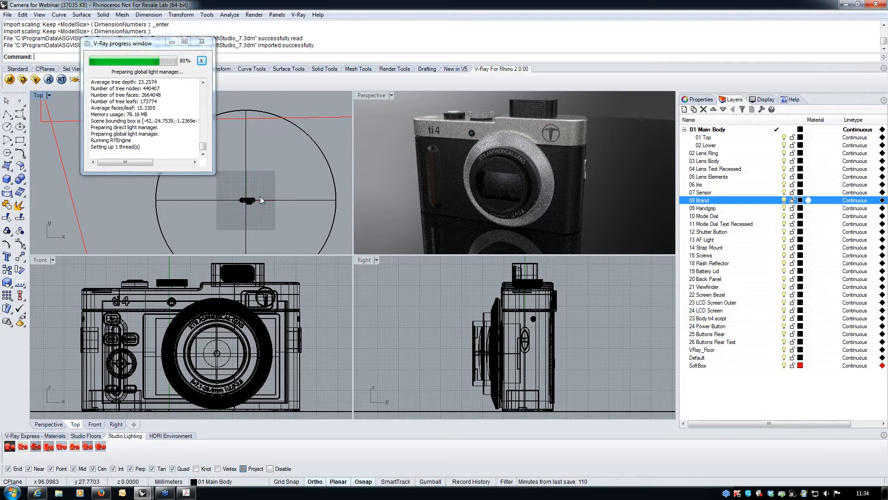
scroll(312, 200, "up", 6)
scroll(293, 193, "down", 6)
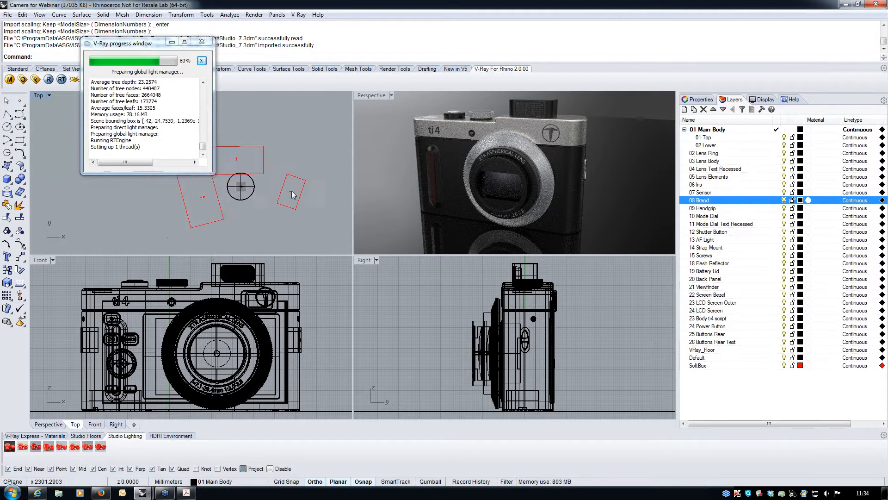
left_click(245, 200)
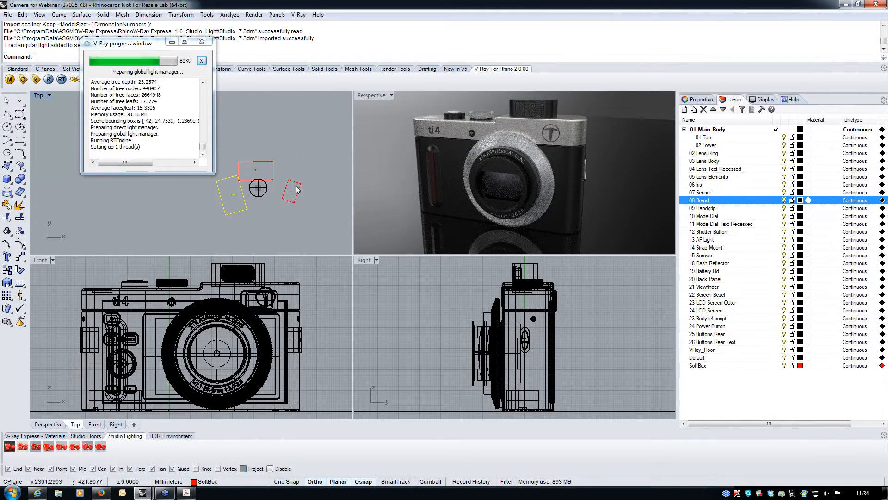
left_click(267, 180)
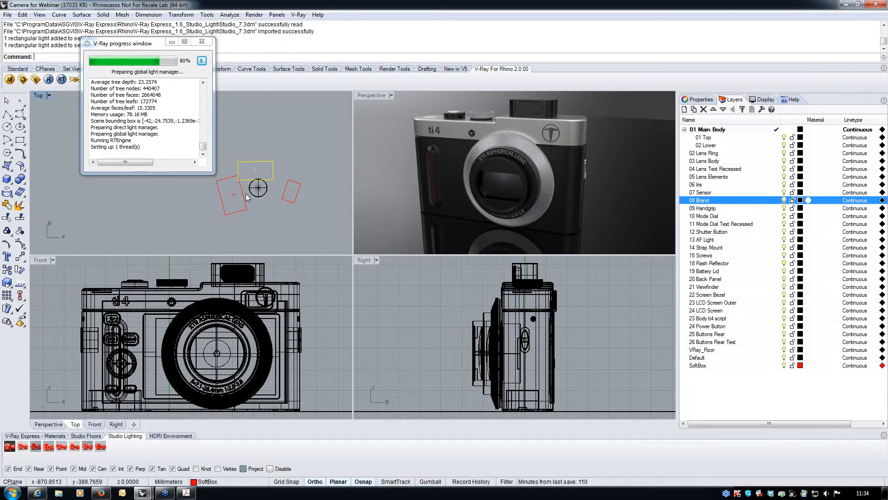
- Replace the lighting with the Studio_6 preset and subsequently with the Studio_5 preset
left_click(89, 446)
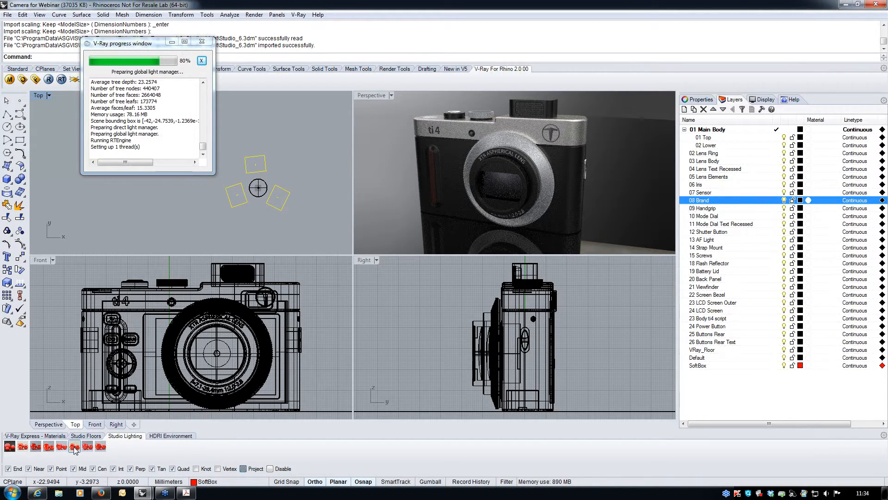
left_click(74, 447)
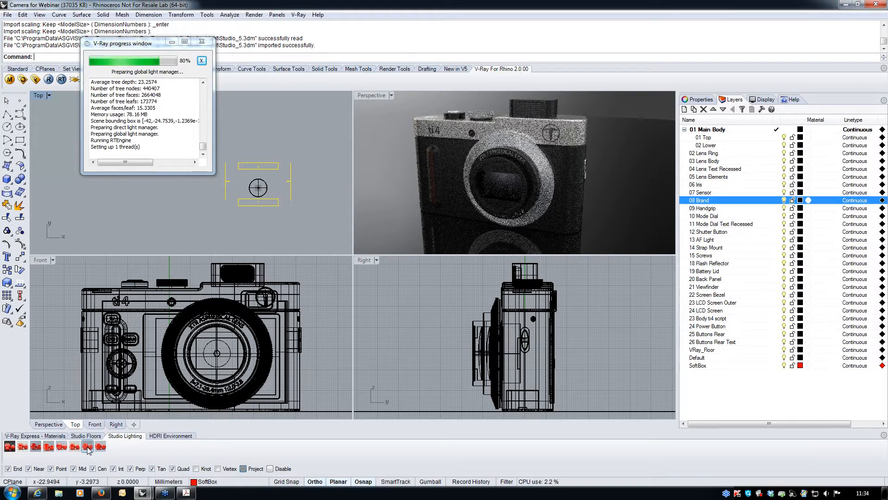
- Switch the studio lighting to the Studio_4 preset and finally to the Studio_7 preset
left_click(60, 447)
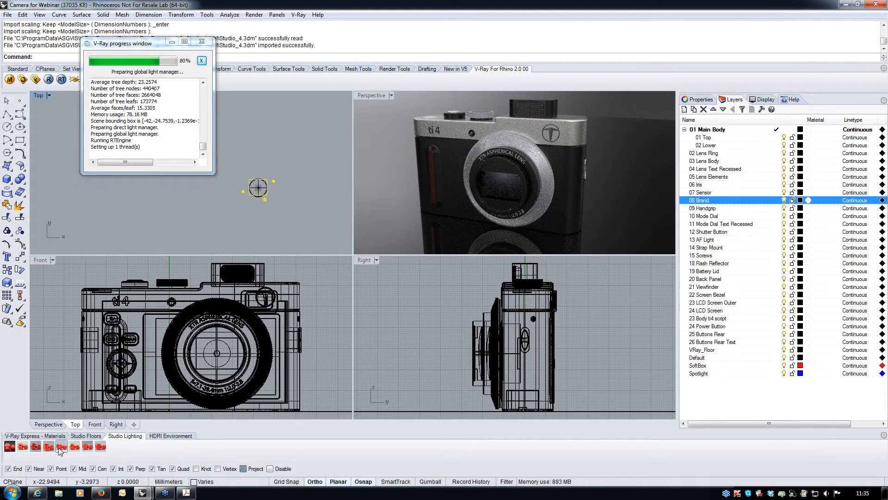
left_click(102, 447)
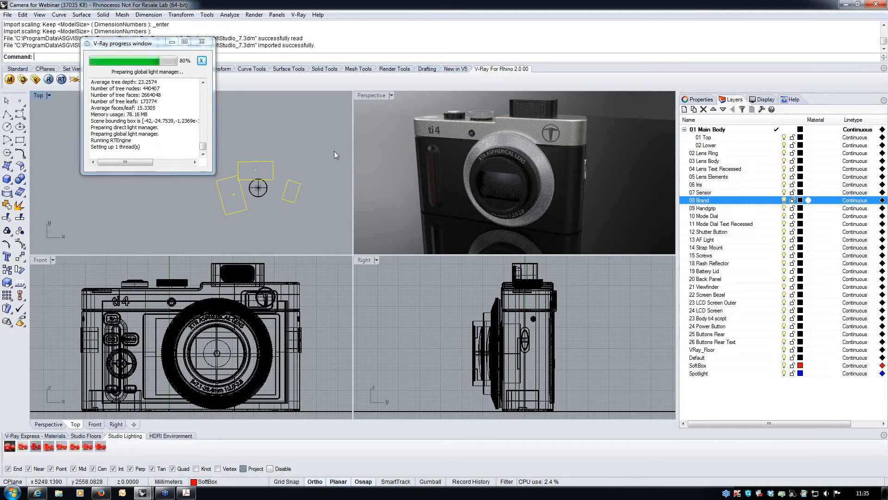
- Rotate the three Studio_7 softbox lights about 31 degrees clockwise around the floor disk's centre in the Top view and clear the selection
left_click(181, 14)
left_click(188, 45)
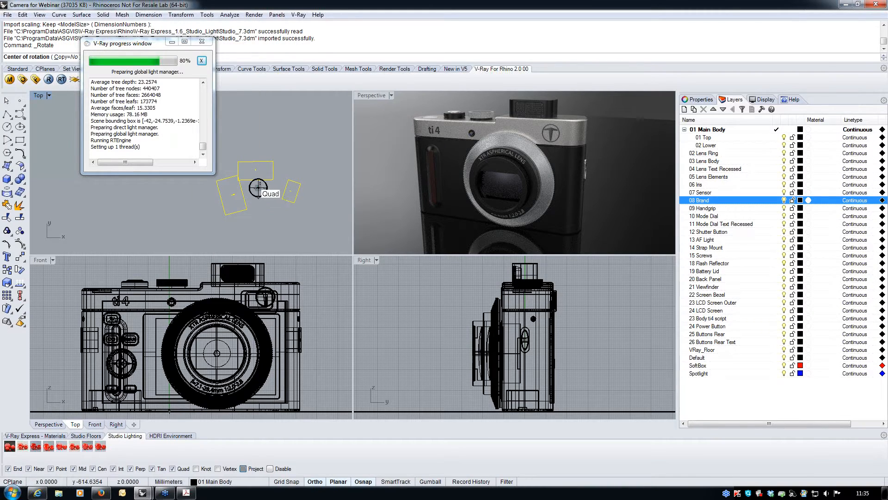
left_click(259, 187)
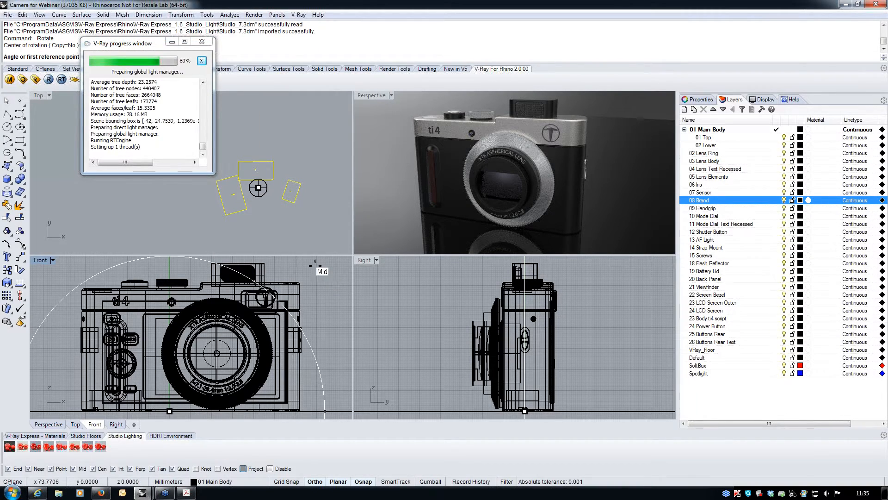
left_click(331, 187)
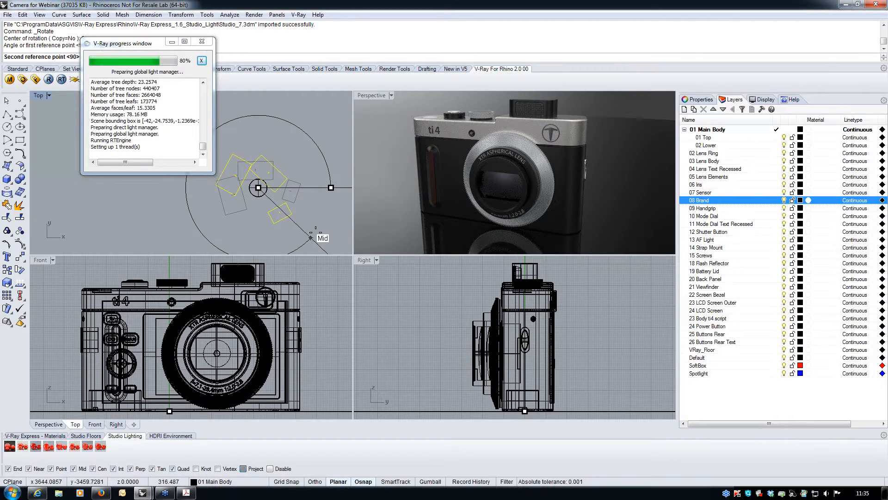
left_click(324, 230)
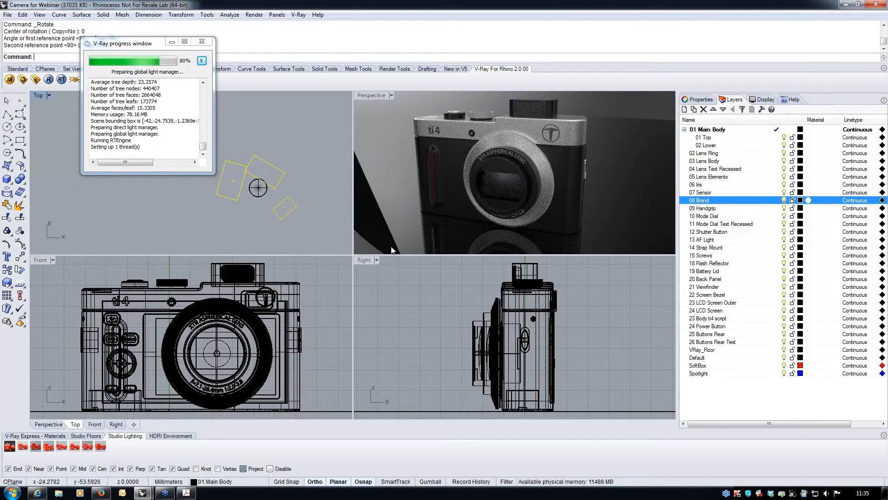
left_click(330, 160)
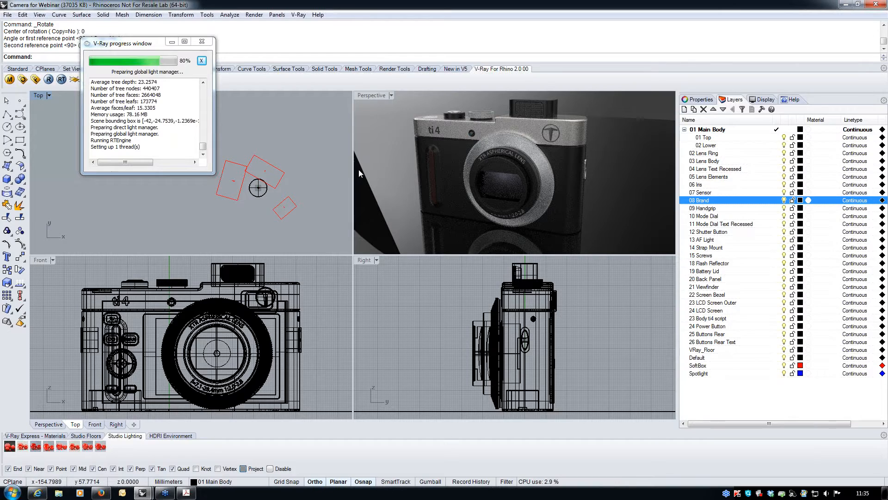
- Turn off Affect Reflections in the V-Ray light properties of the large softbox west of the floor disk and deselect it
left_click(234, 184)
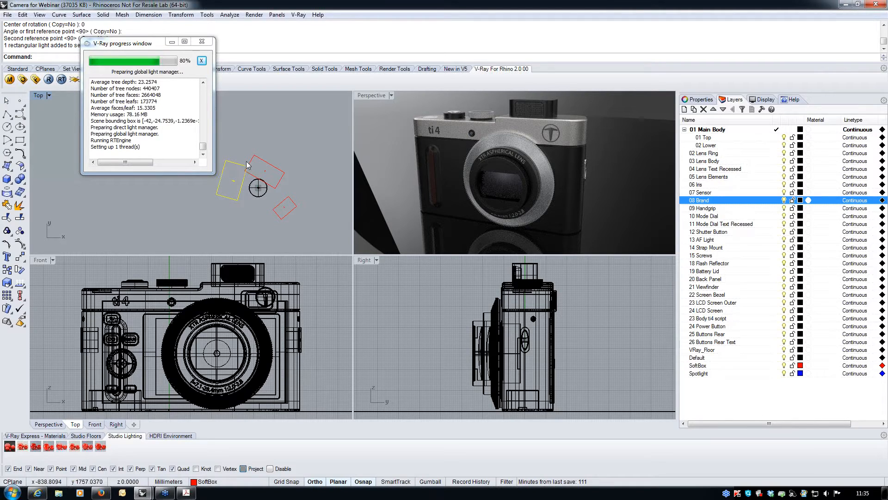
left_click(701, 100)
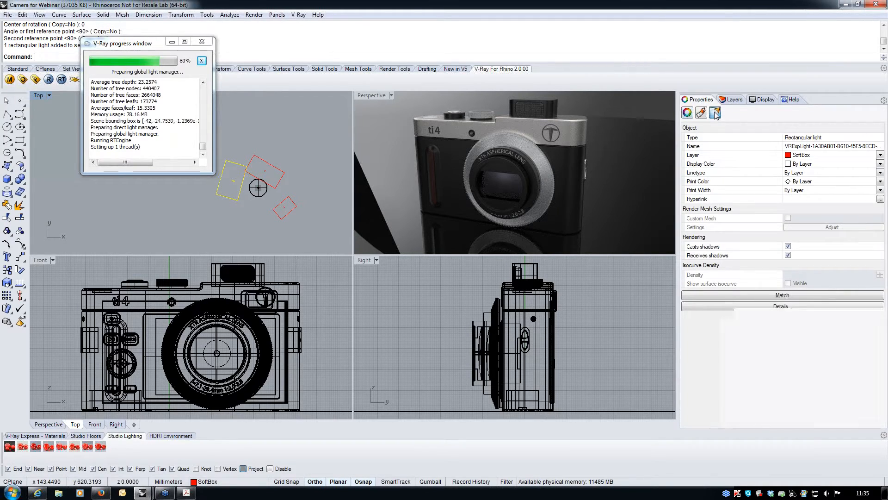
left_click(715, 113)
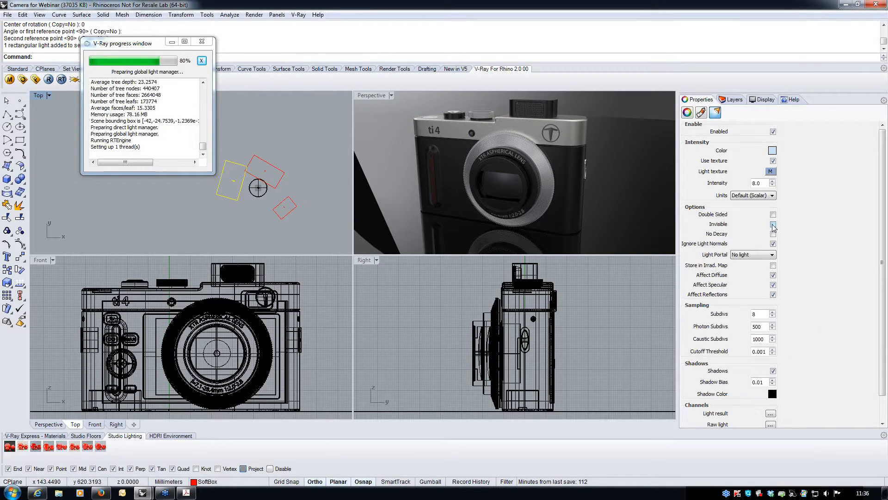
left_click(773, 294)
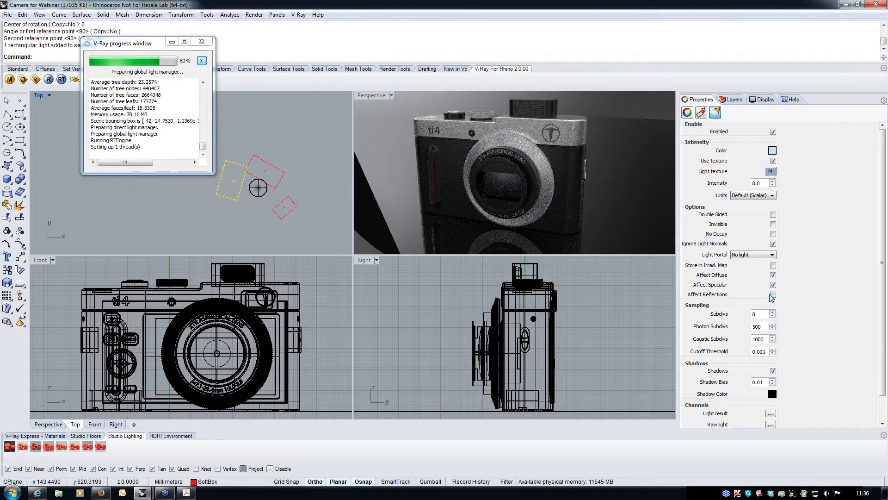
left_click(321, 181)
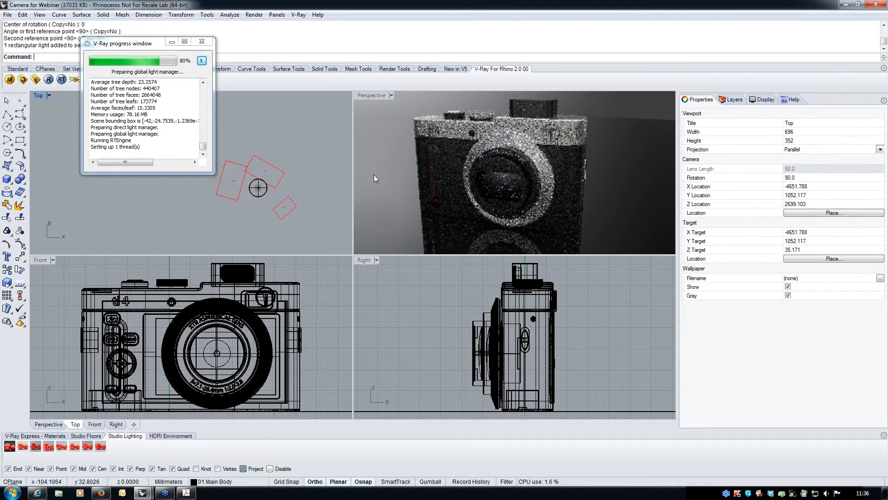
- Examine the V-Ray light properties of the west and north softboxes and their layout around the floor disk in the Top view
left_click(234, 183)
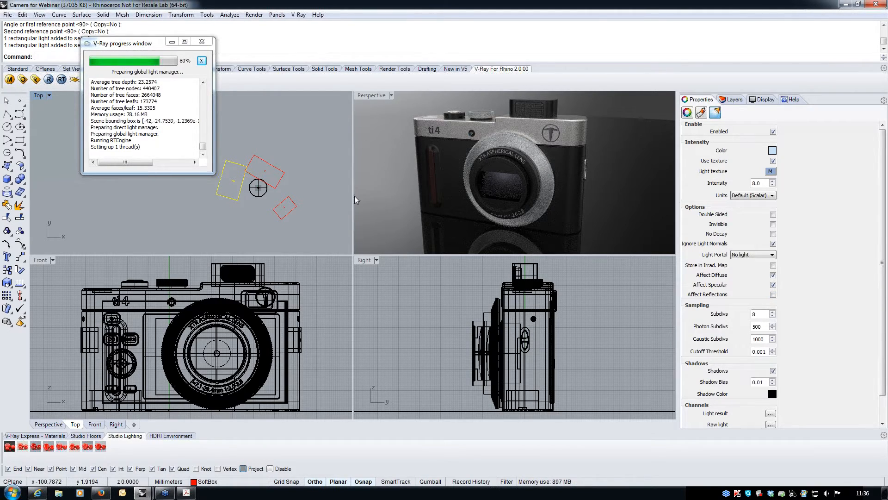
left_click(313, 166)
left_click(283, 180)
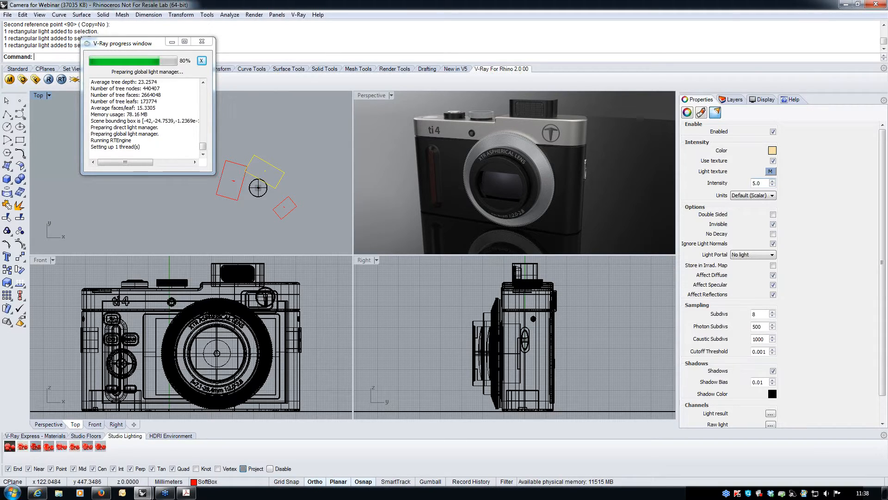
scroll(257, 187, "up", 4)
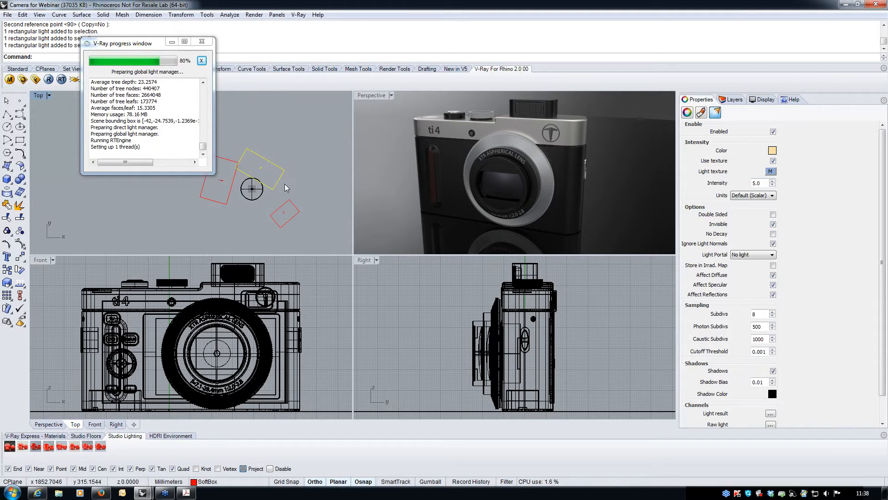
scroll(299, 176, "down", 6)
scroll(287, 170, "up", 4)
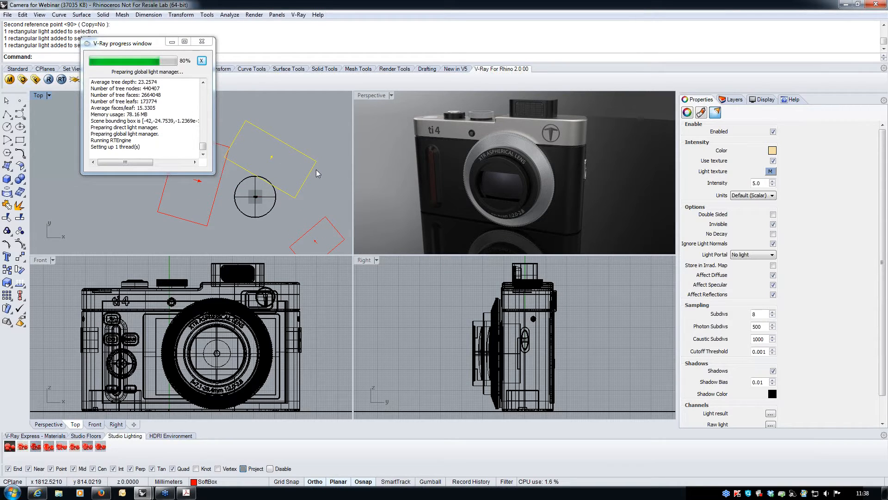
left_click(20, 100)
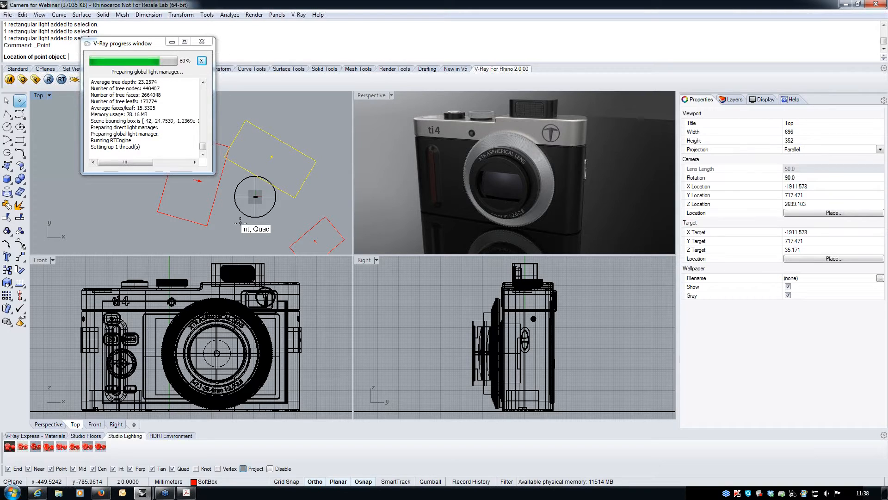
key("Escape")
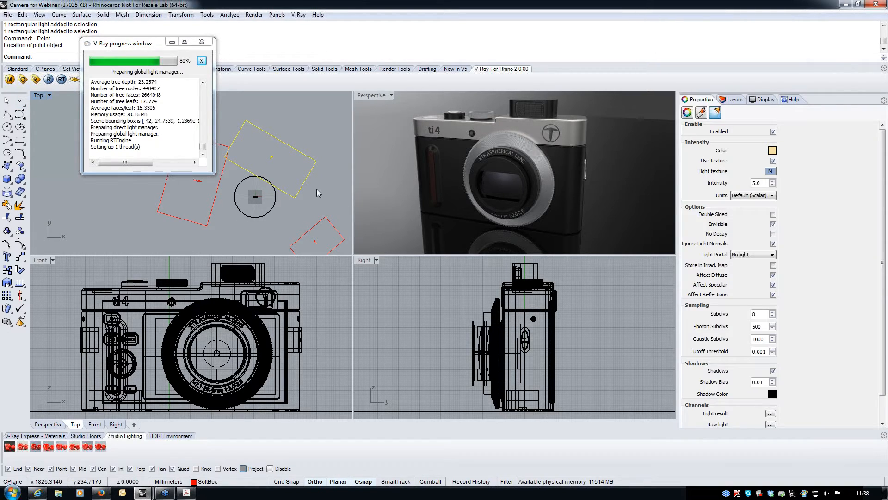
scroll(316, 189, "down", 2)
left_click(346, 179)
- Rotate the west softbox counterclockwise around the floor disk's centre with Ortho off and set its intensity to 20
left_click(251, 200)
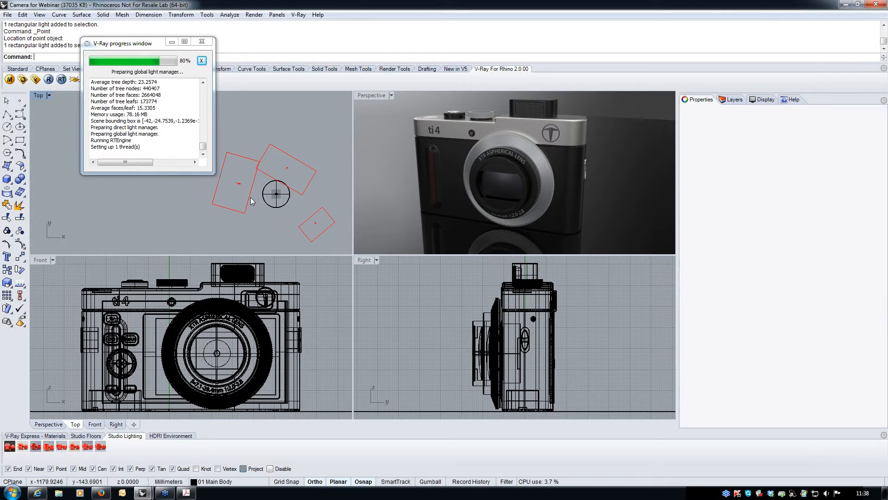
left_click(181, 14)
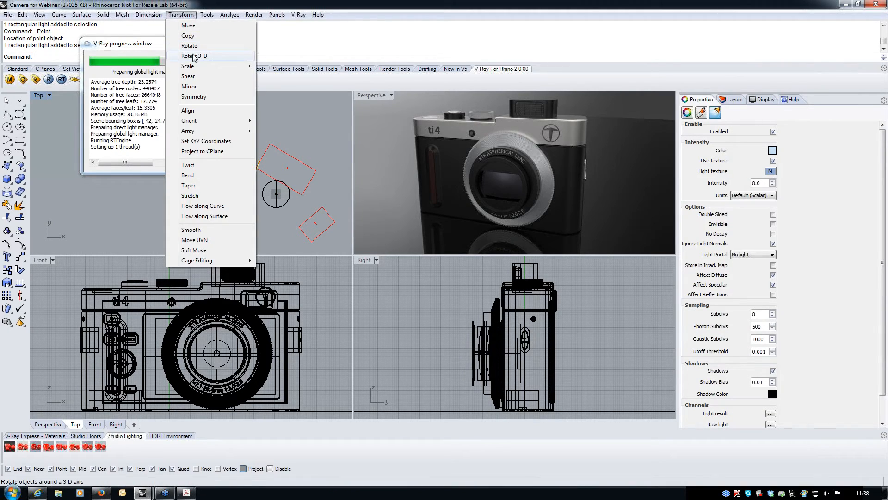
left_click(190, 45)
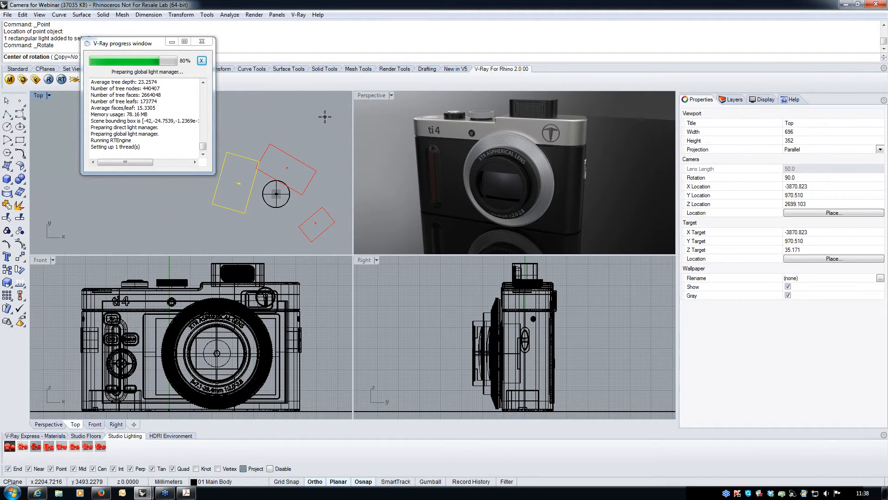
left_click(276, 194)
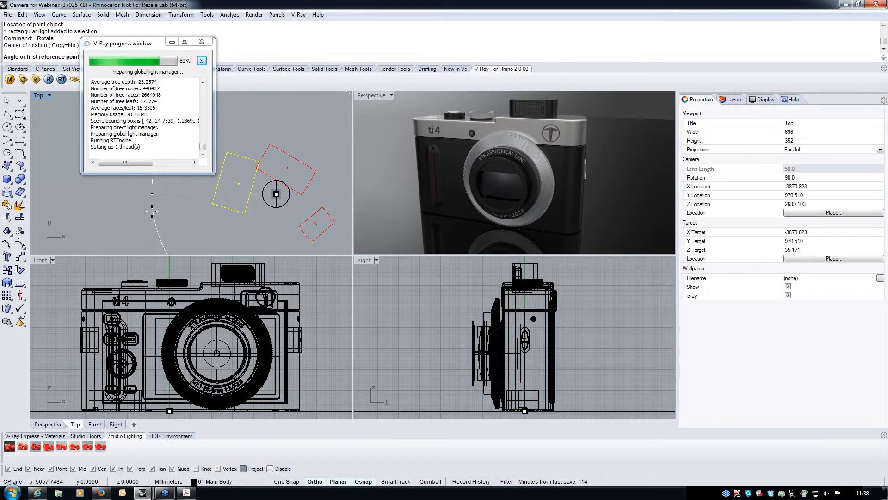
left_click(73, 194)
key("F8")
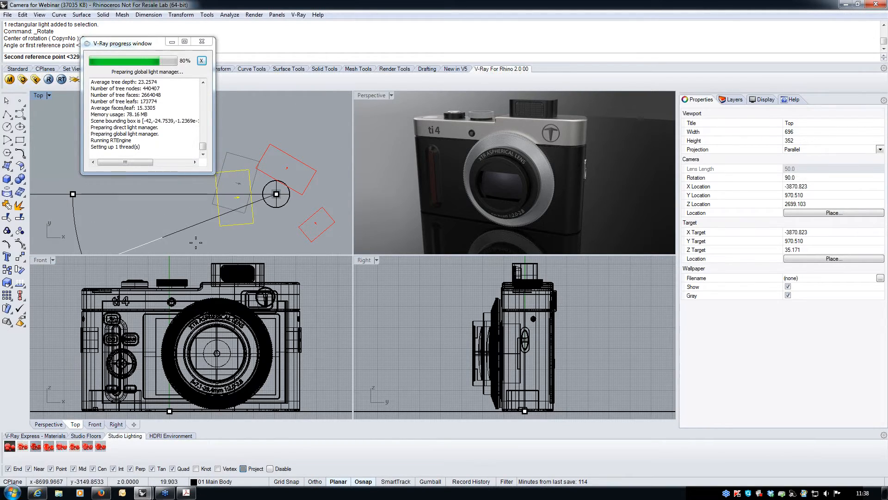
left_click(194, 232)
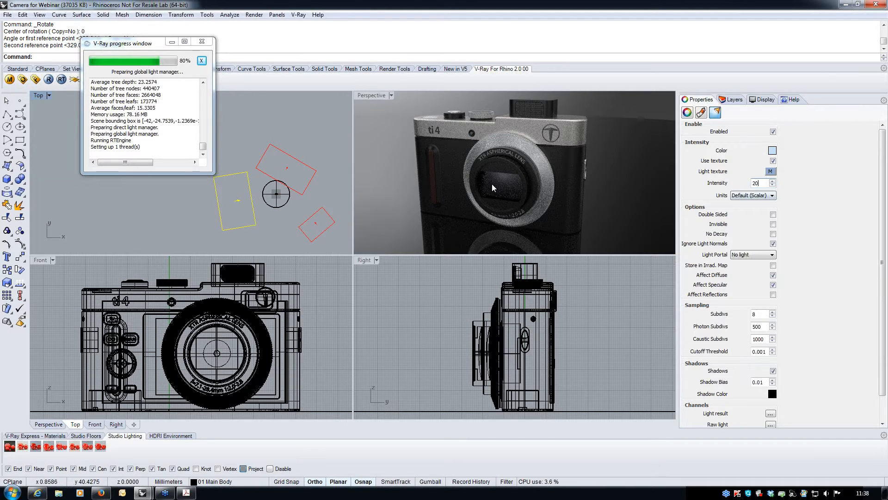
left_click(328, 147)
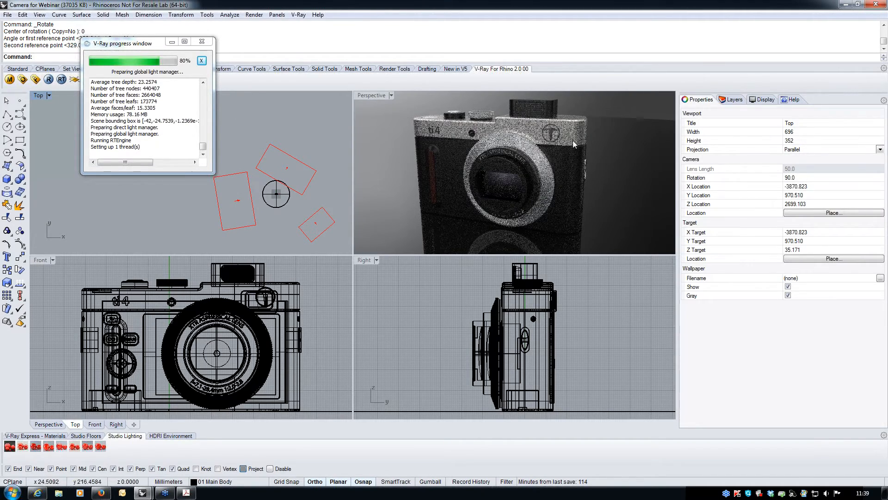
- Set the intensity of the small softbox southeast of the floor disk to 20 and deselect it
left_click(329, 227)
left_click_drag(765, 184, 749, 209)
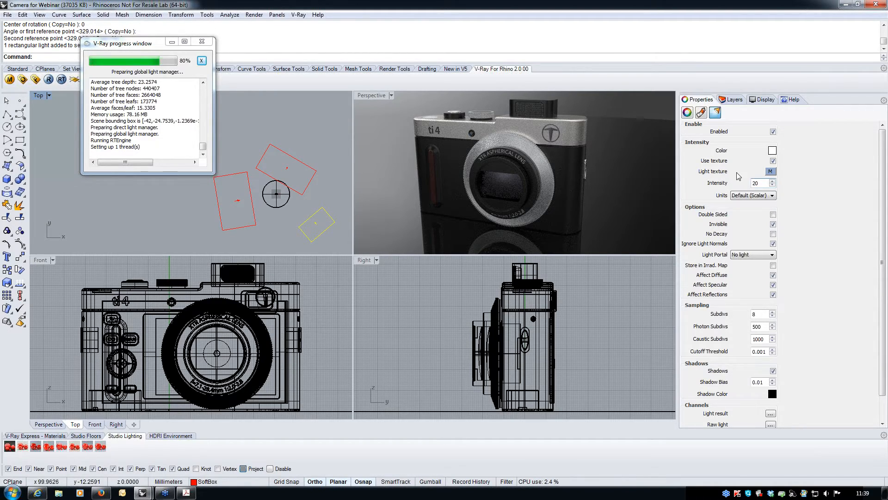
left_click(342, 196)
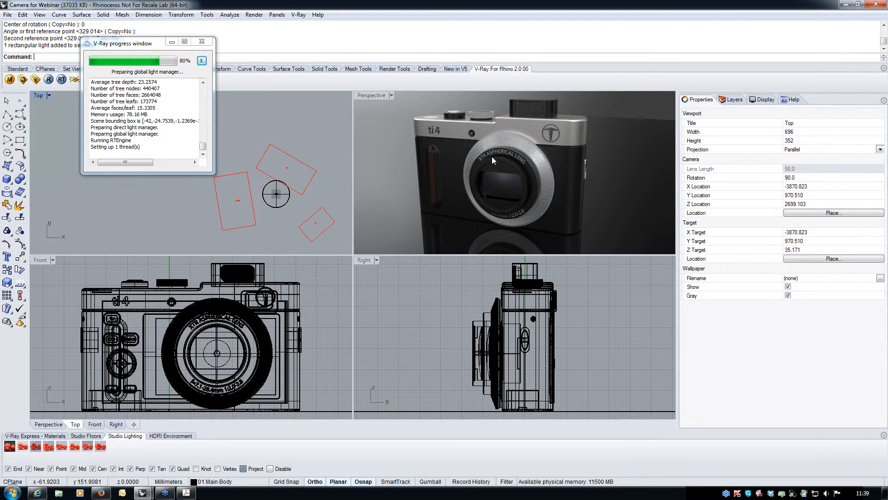
- Open the RTEngine section of the V-Ray render options and switch the Perspective view to Shaded display
left_click(22, 81)
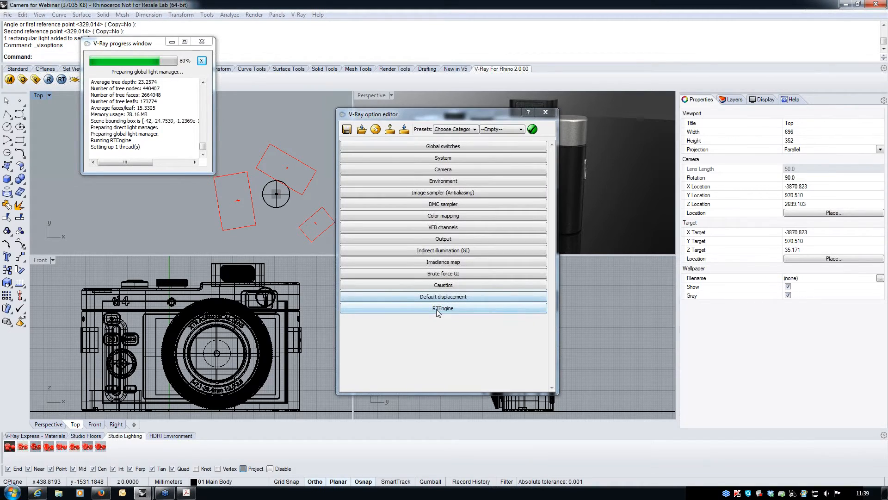
left_click(437, 308)
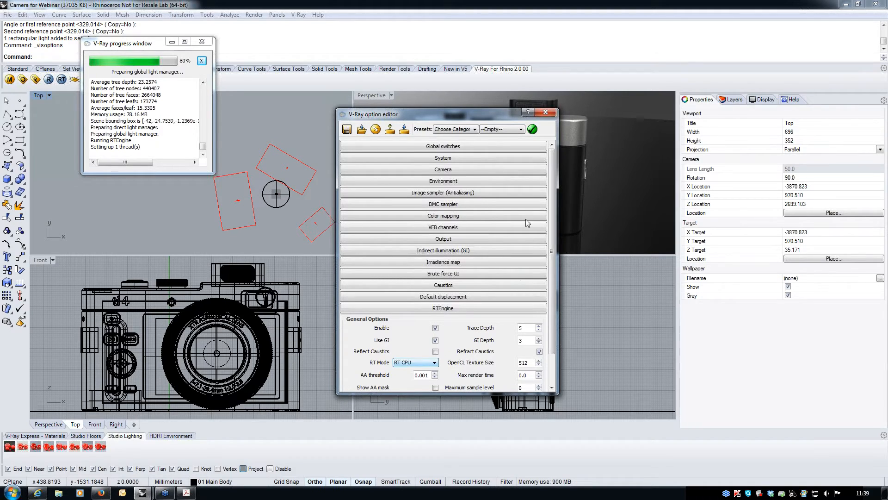
left_click_drag(496, 116, 270, 116)
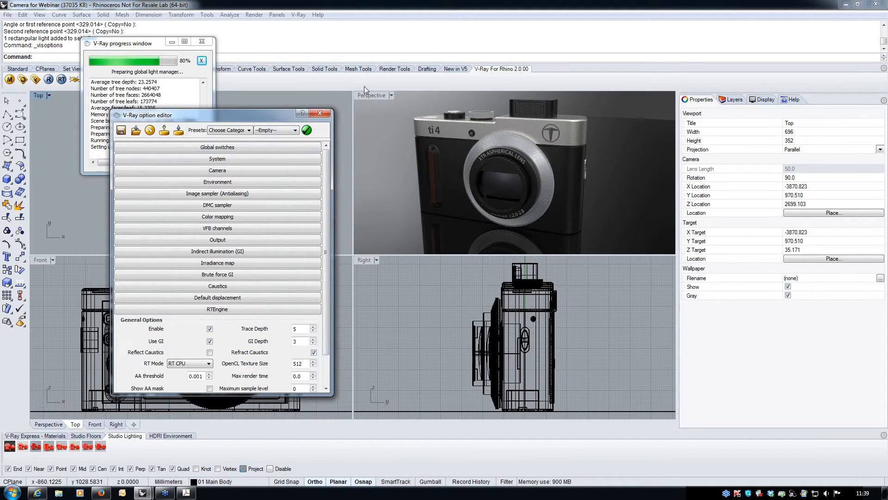
left_click(391, 95)
left_click(373, 117)
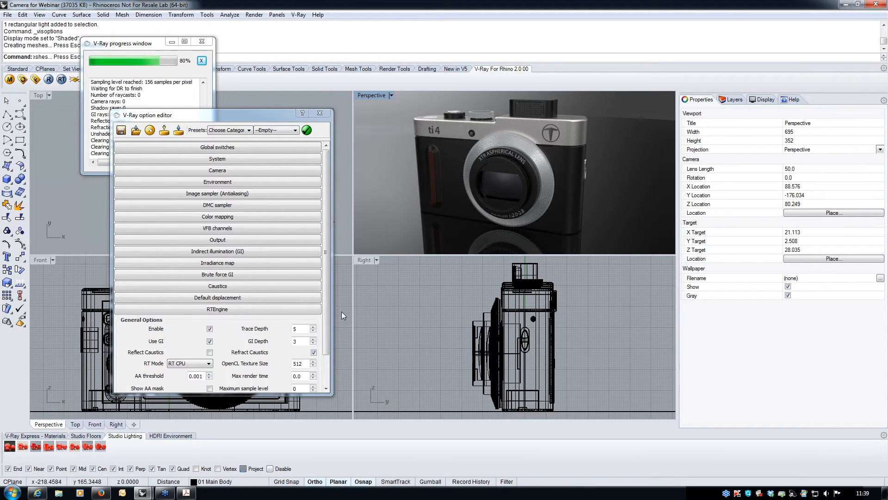
- Set the RTEngine's RT Mode to RT GPU CUDA
left_click(203, 364)
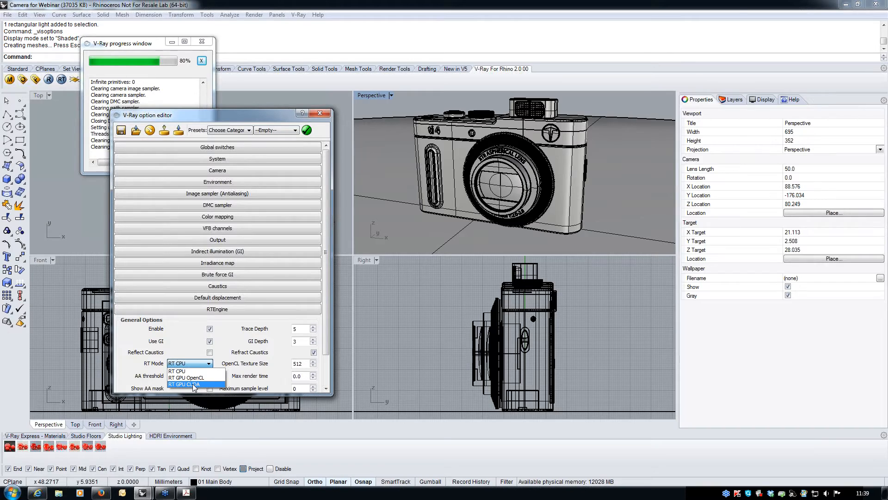
left_click(193, 384)
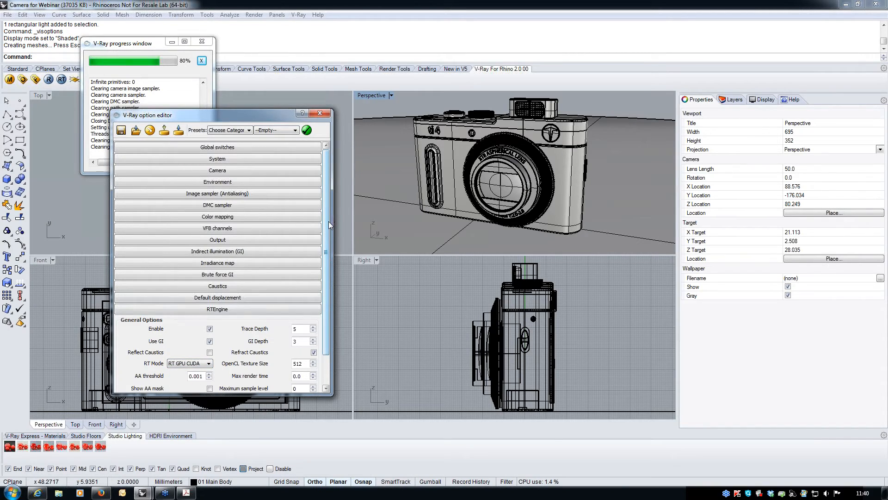
left_click(343, 203)
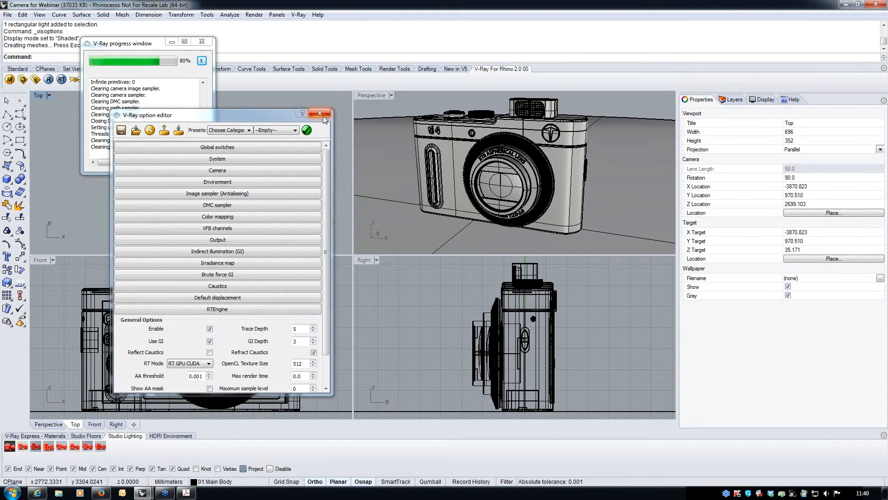
- Switch the Perspective view to VRay RT display
left_click(392, 95)
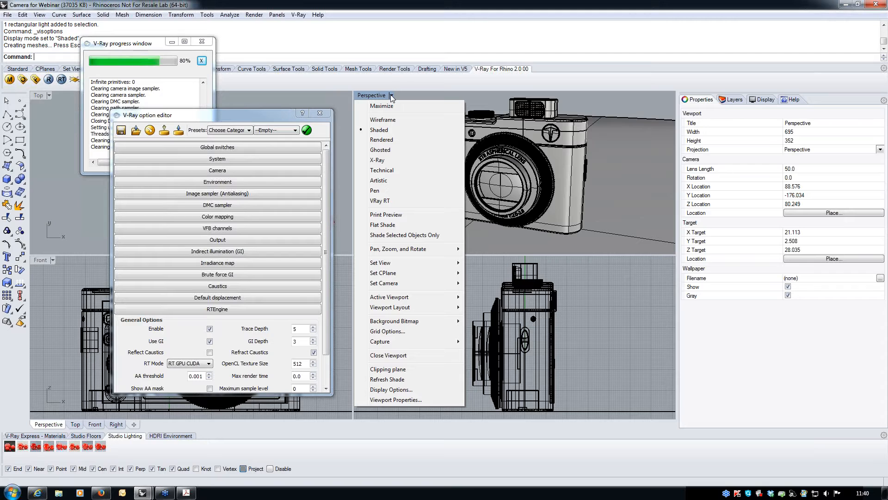
left_click(407, 199)
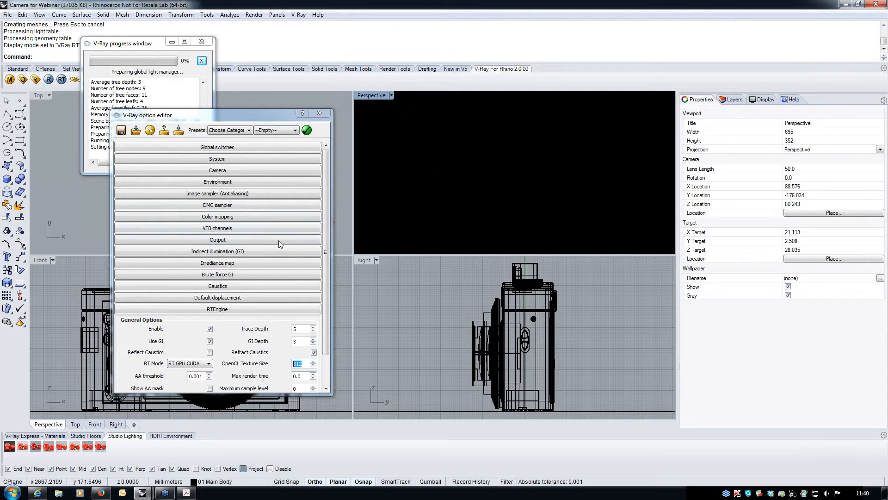
- Set the RTEngine's RT Mode to RT CPU and return the Perspective view to Shaded display
left_click(208, 363)
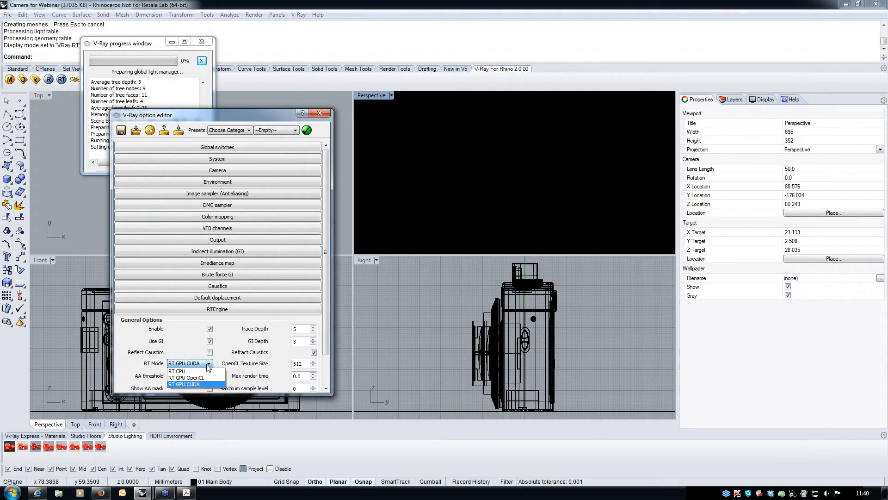
left_click(185, 370)
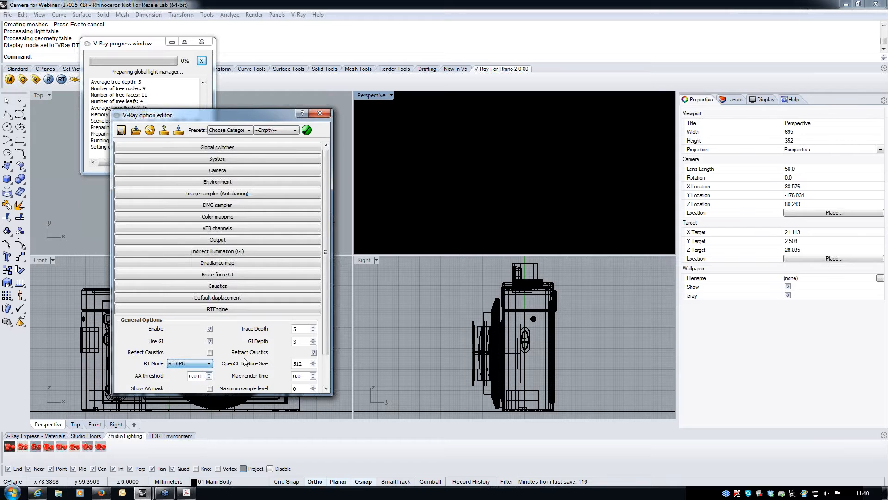
left_click(392, 95)
left_click(384, 130)
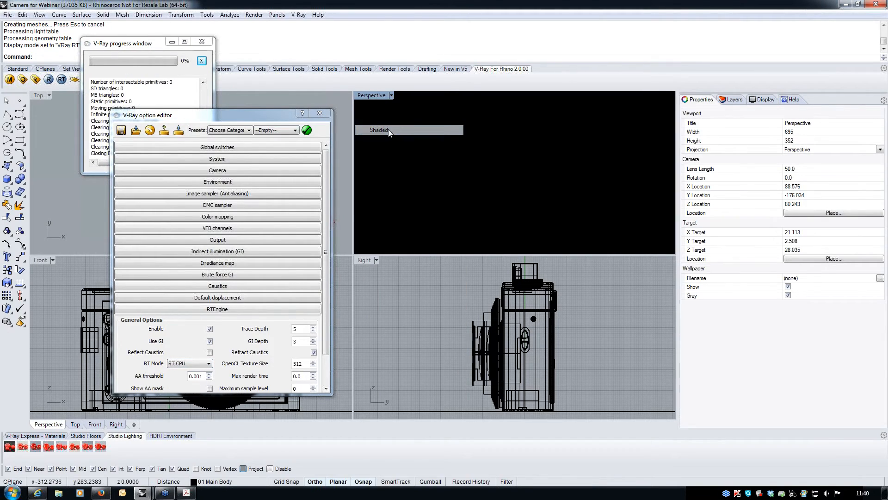
- Keep RT CPU as the RTEngine's RT Mode and close the V-Ray option editor
left_click(206, 364)
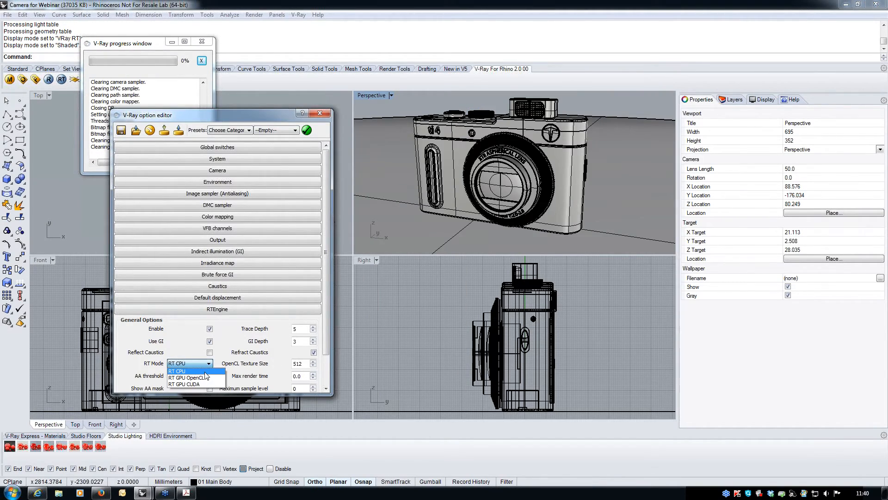
left_click(206, 371)
left_click(410, 304)
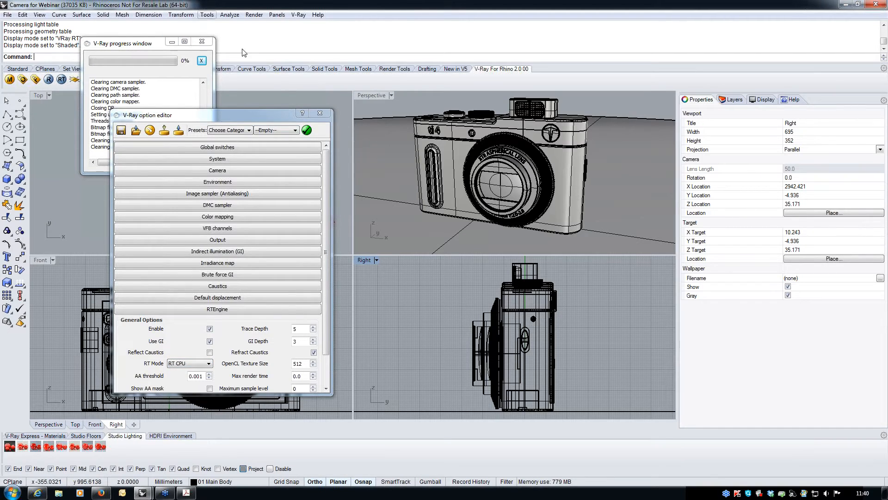
left_click(319, 113)
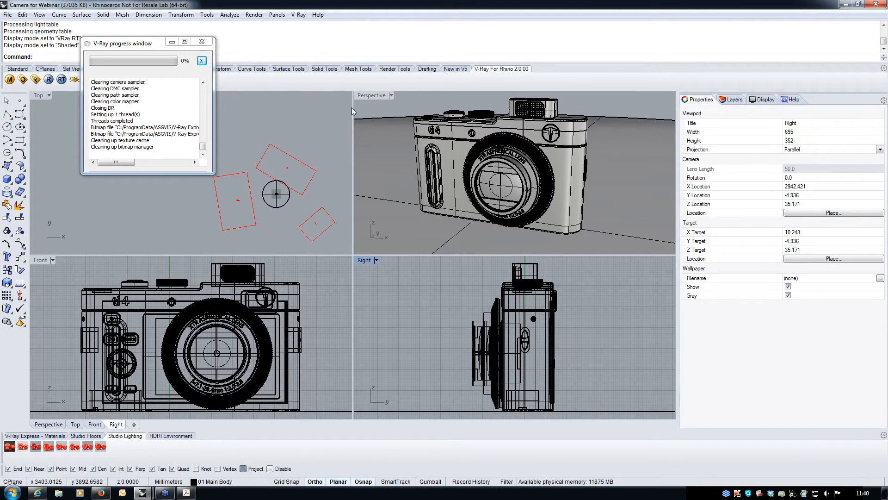
- Try a V-Ray RT render and close its frame buffer
left_click(60, 79)
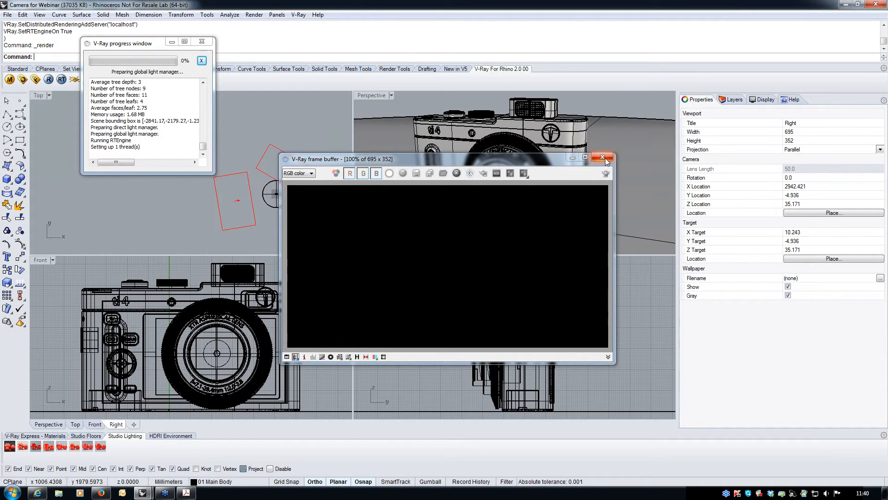
left_click(603, 157)
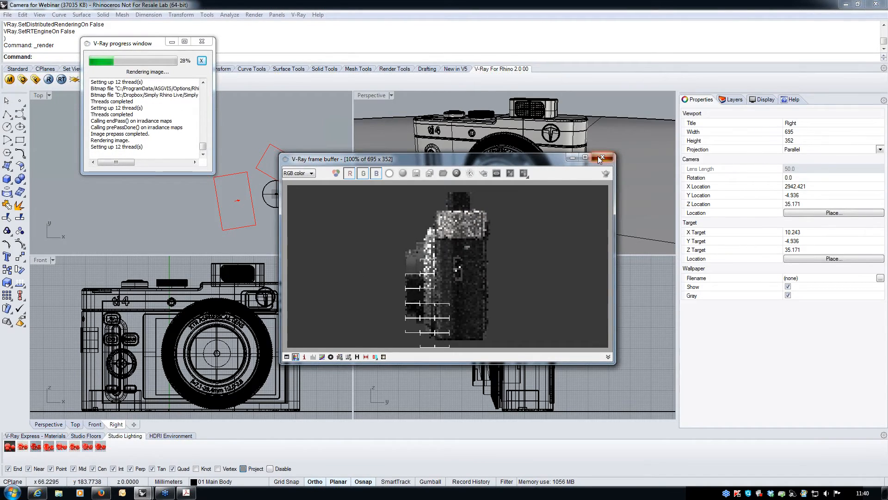
- Discard the Right view render, render the Perspective view with V-Ray and enable mouse tracking for the render buckets in the repositioned frame buffer
left_click(601, 157)
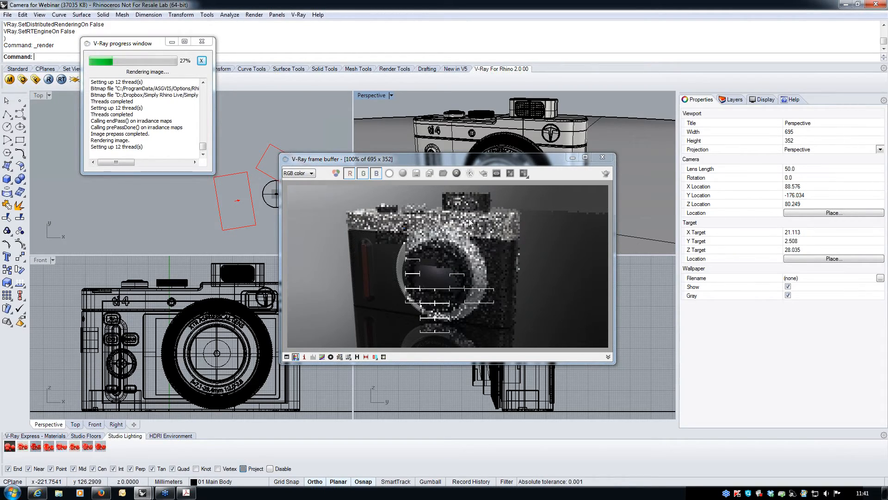
left_click(472, 174)
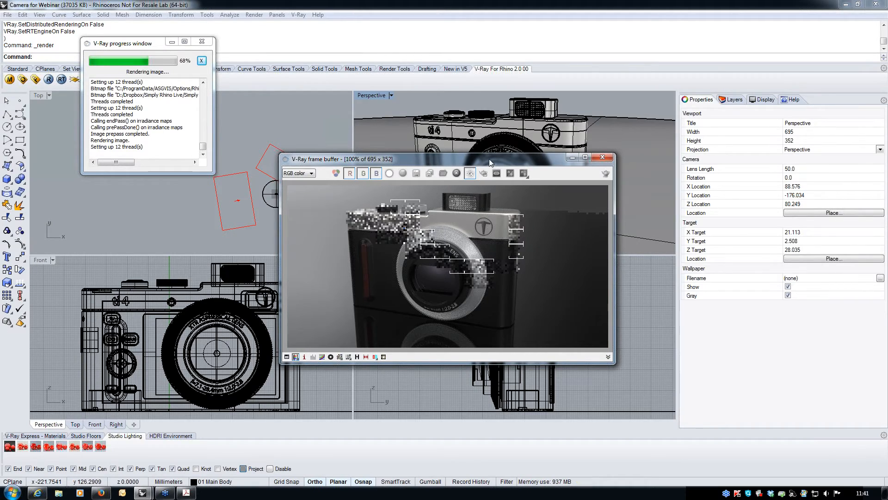
left_click_drag(492, 159, 420, 128)
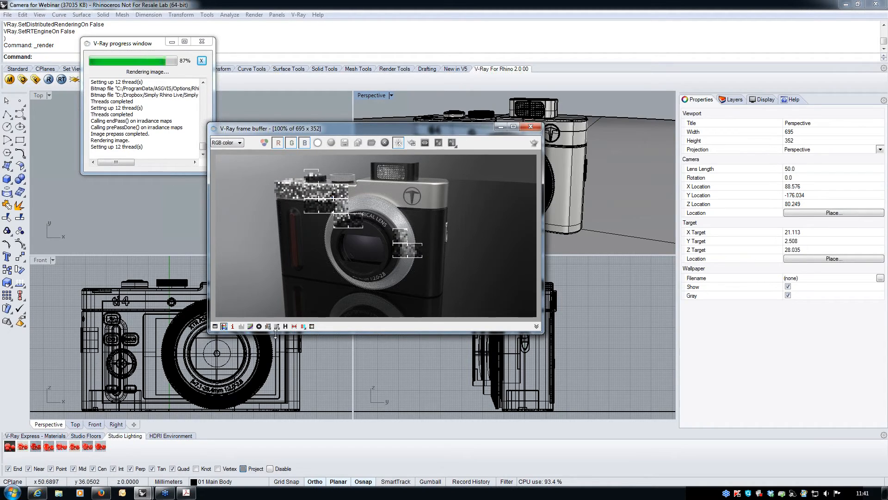
- Open the frame buffer's color corrections beside the camera render and set the exposure to +0.33
left_click(215, 327)
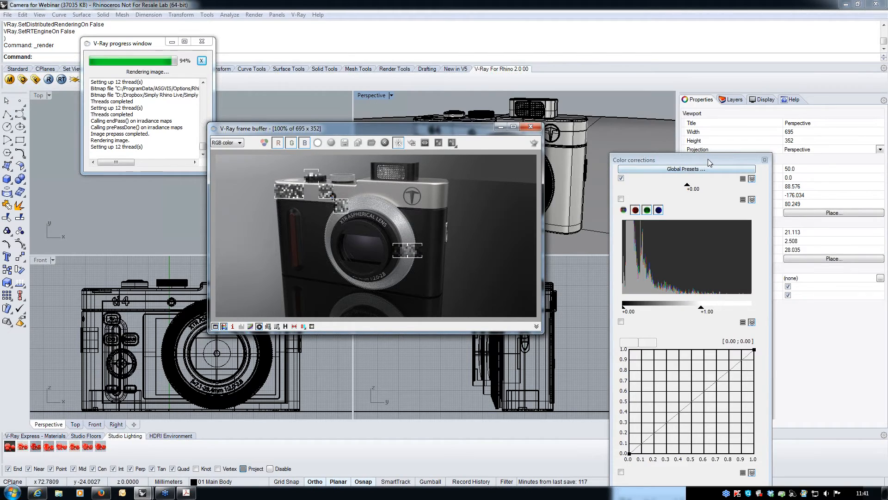
left_click_drag(708, 159, 649, 140)
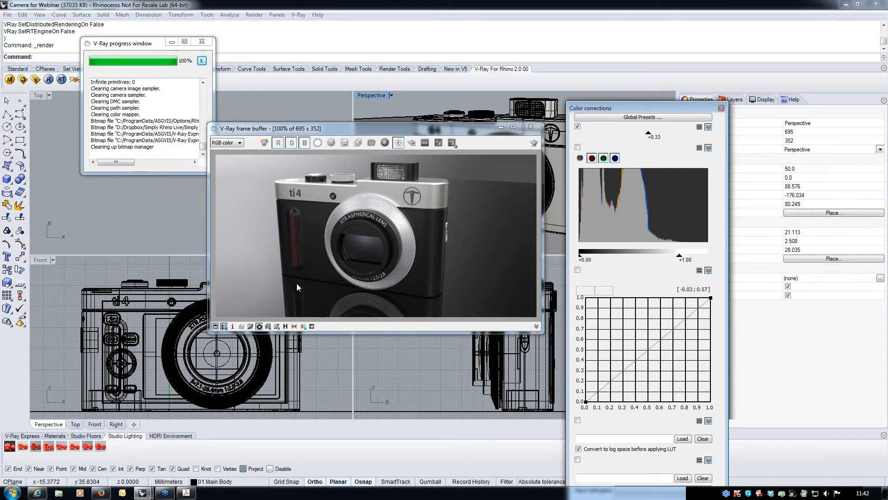
- Switch to Presentation - Webinar 1.pdf in Adobe Acrobat and show page 13, the dome lighting diagram, in full screen
left_click(187, 494)
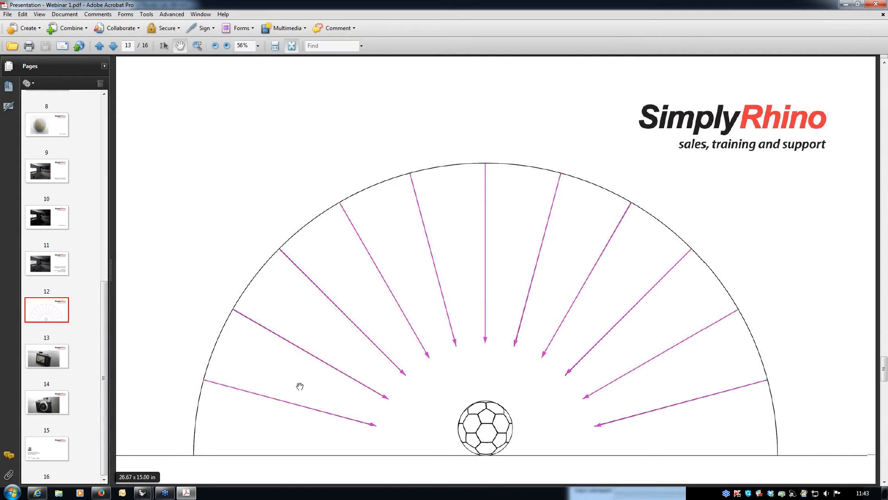
key("ctrl+l")
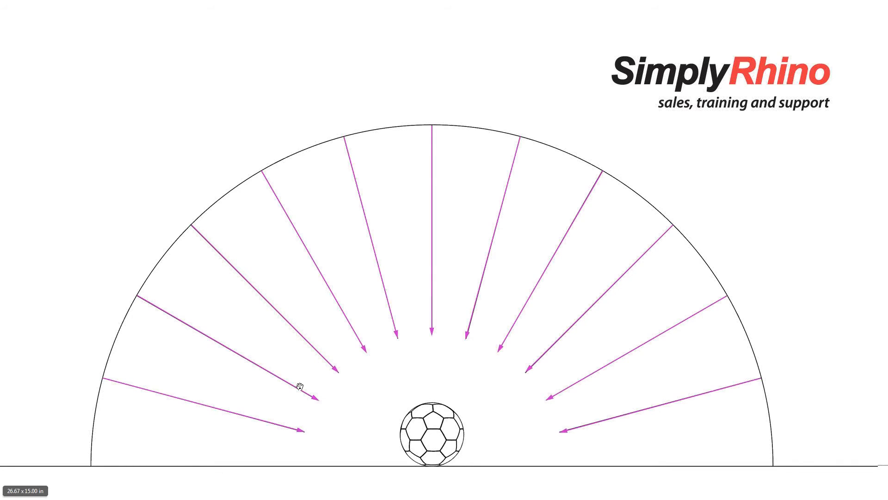